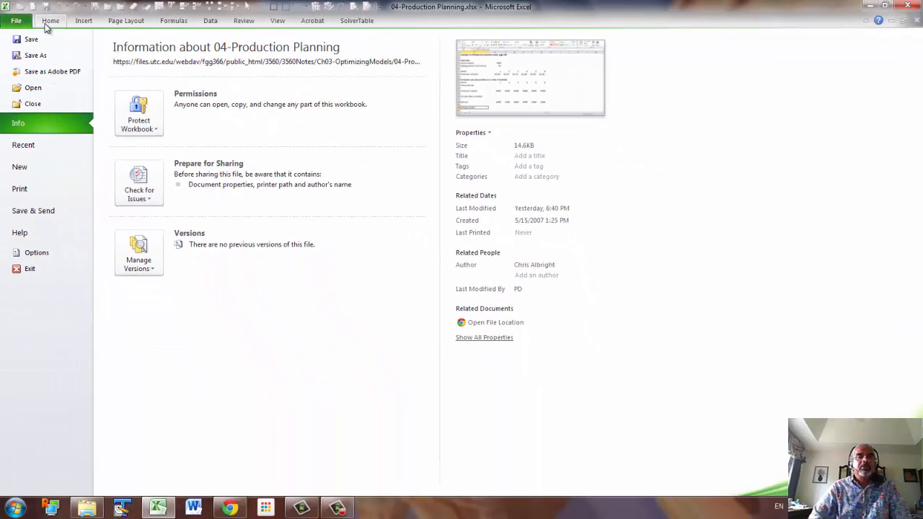
Return to the worksheet and shade the initial inventory and holding cost inputs B4:B5 light blue
{"action": "left_click", "coordinate": [49, 21]}
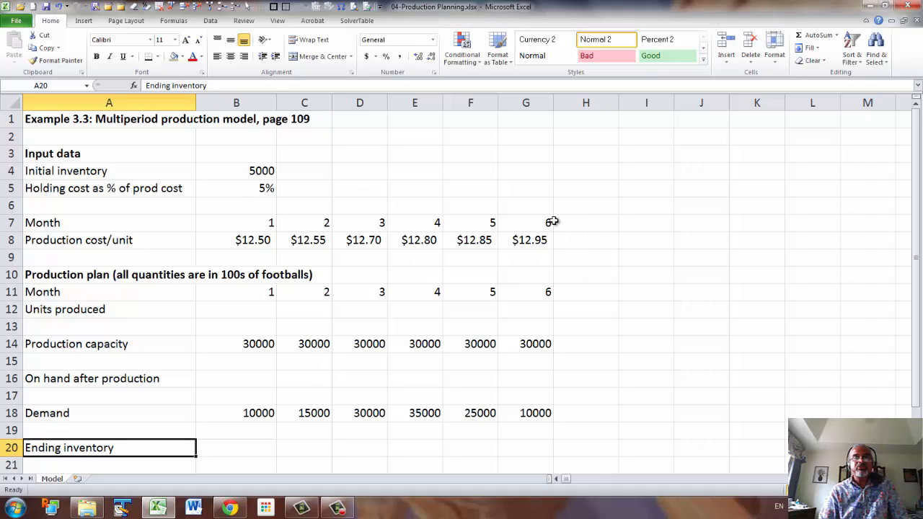
{"action": "left_click", "coordinate": [263, 171]}
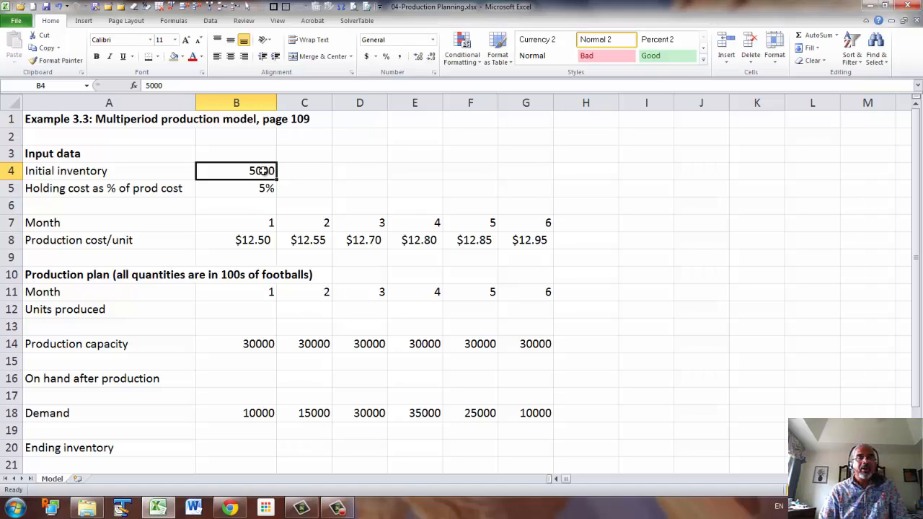
{"action": "left_click_drag", "start_coordinate": [263, 171], "coordinate": [267, 186]}
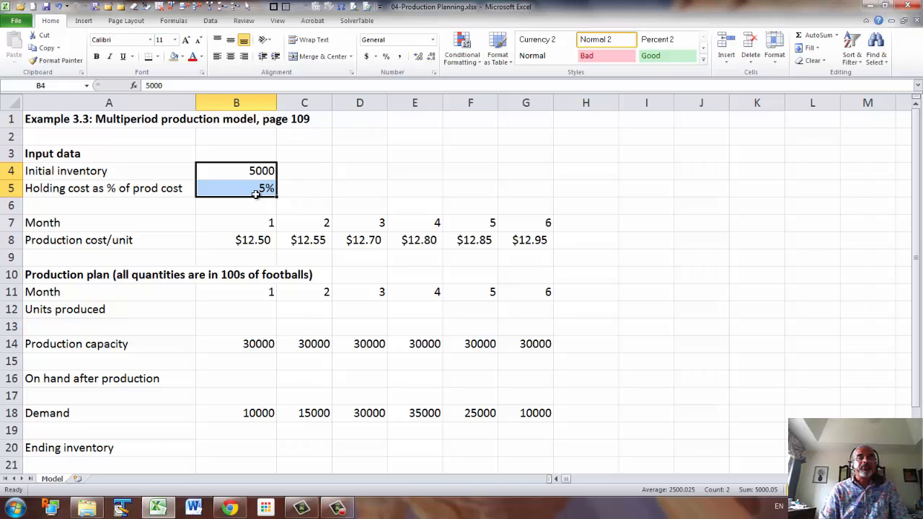
{"action": "left_click", "coordinate": [183, 57]}
{"action": "left_click", "coordinate": [204, 96]}
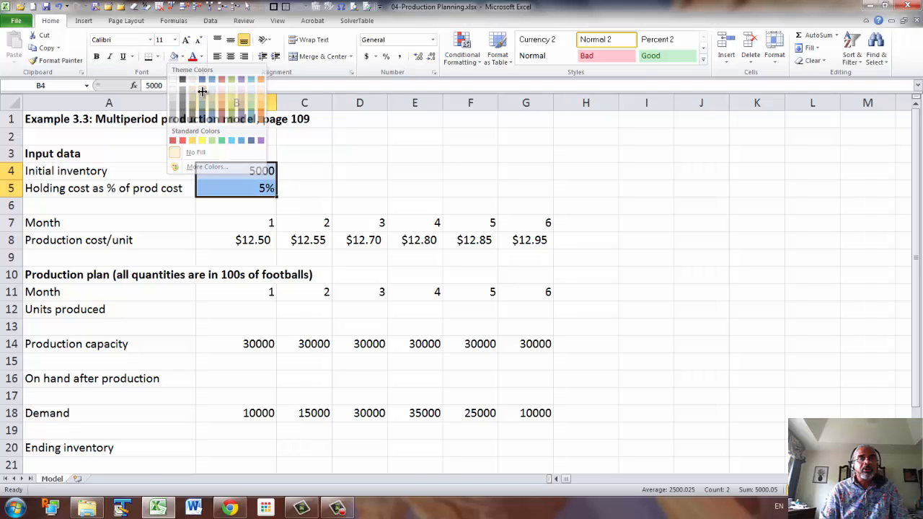
Add a bottom border under the input data's Month row A7:G7 and shade the unit production costs B8:G8 light blue
{"action": "left_click", "coordinate": [44, 225]}
{"action": "left_click_drag", "start_coordinate": [44, 225], "coordinate": [531, 228]}
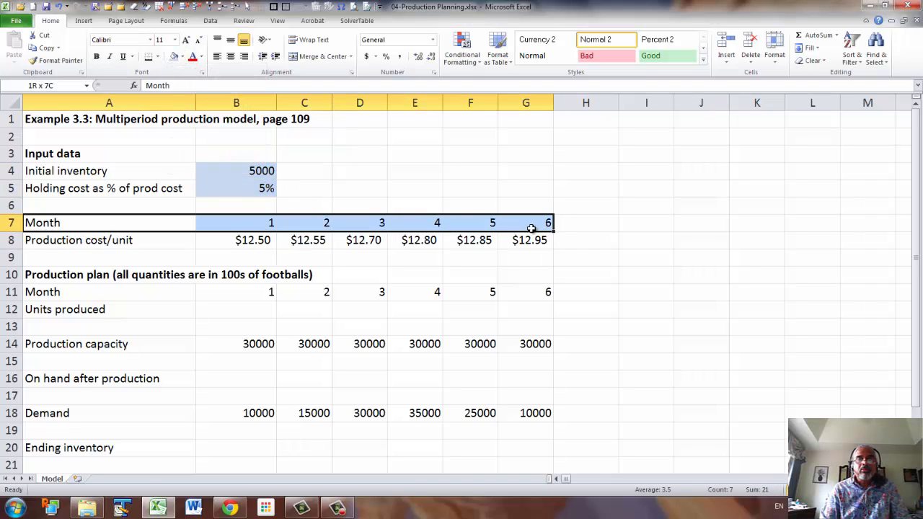
{"action": "left_click", "coordinate": [151, 58]}
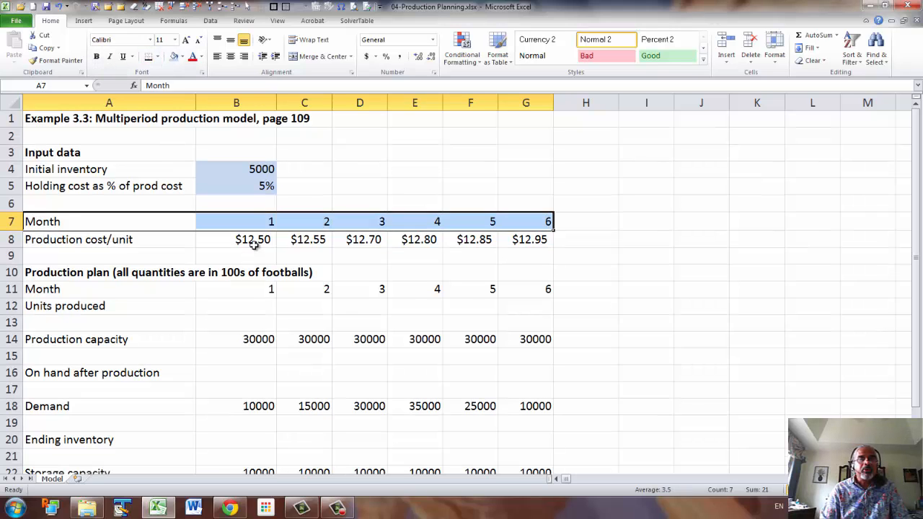
{"action": "left_click_drag", "start_coordinate": [245, 239], "coordinate": [521, 247]}
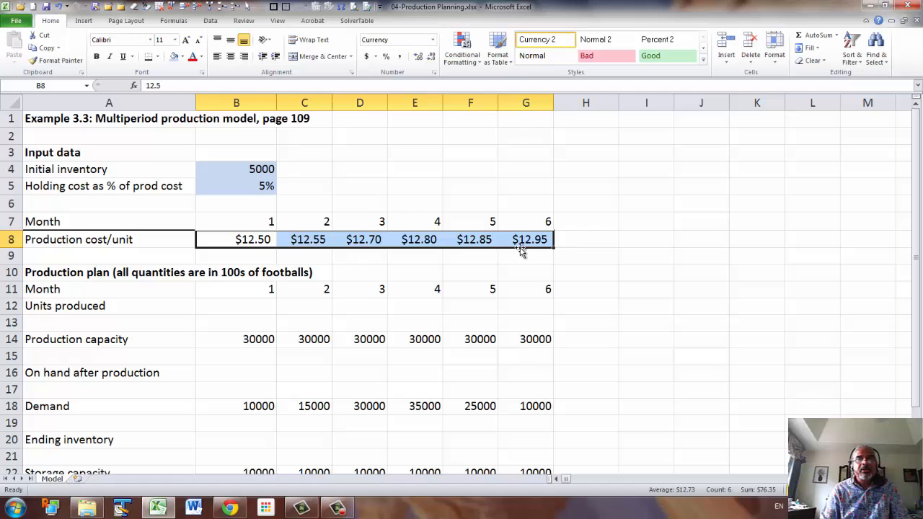
{"action": "left_click", "coordinate": [172, 57]}
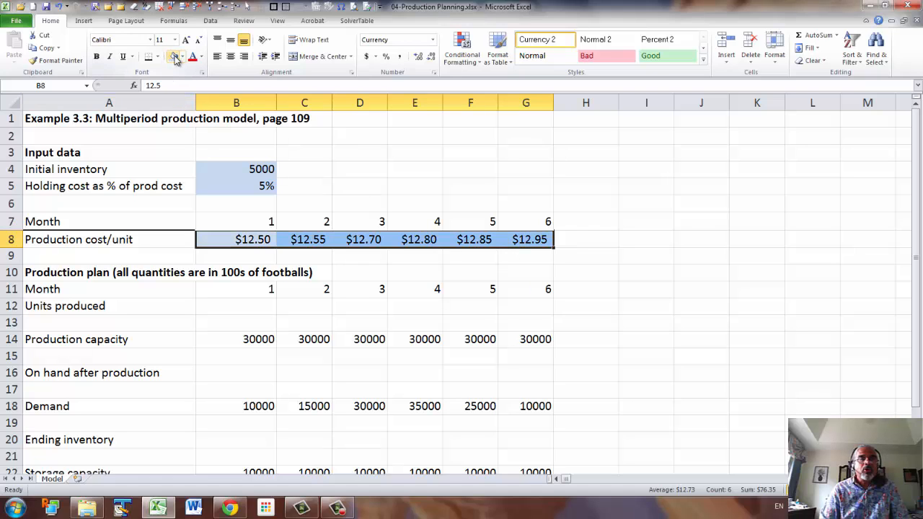
{"action": "left_click", "coordinate": [250, 324]}
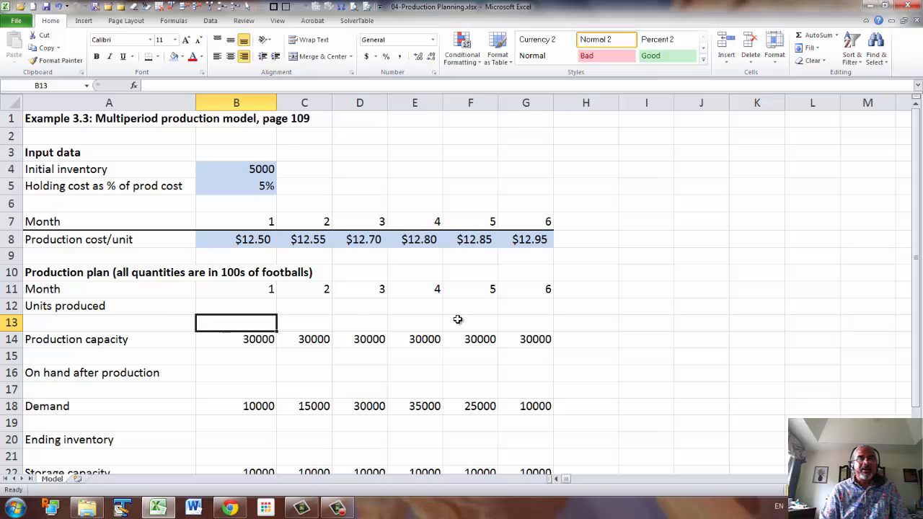
Add a bottom border under the production plan's Month row A11:G11
{"action": "scroll", "coordinate": [458, 320], "scroll_direction": "down", "scroll_amount": 1}
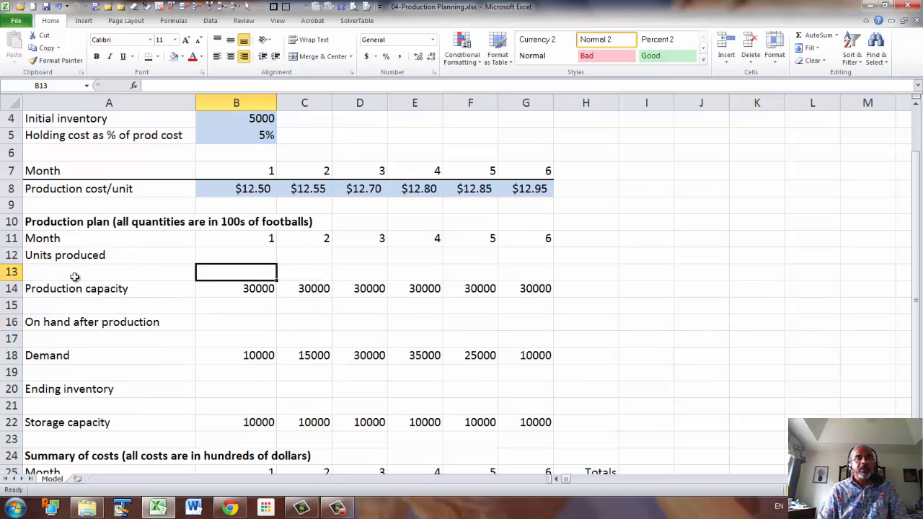
{"action": "left_click", "coordinate": [52, 244]}
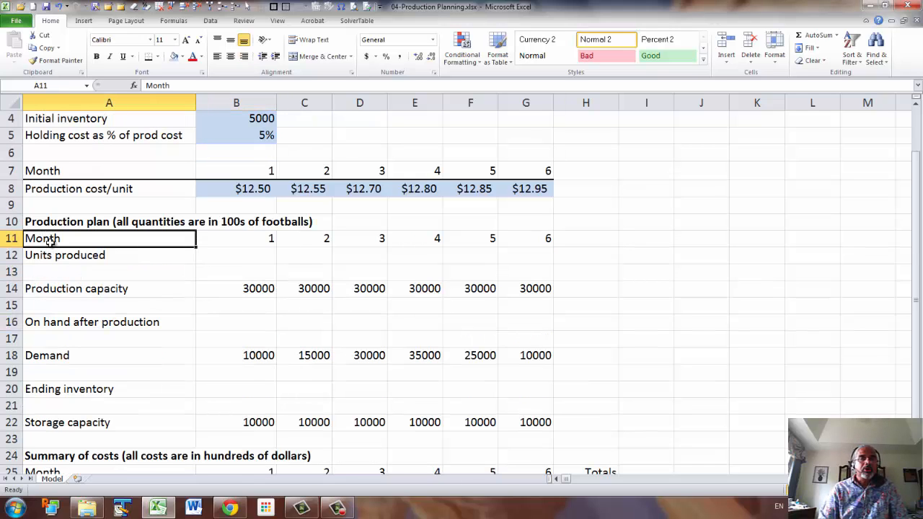
{"action": "left_click_drag", "start_coordinate": [49, 242], "coordinate": [527, 241]}
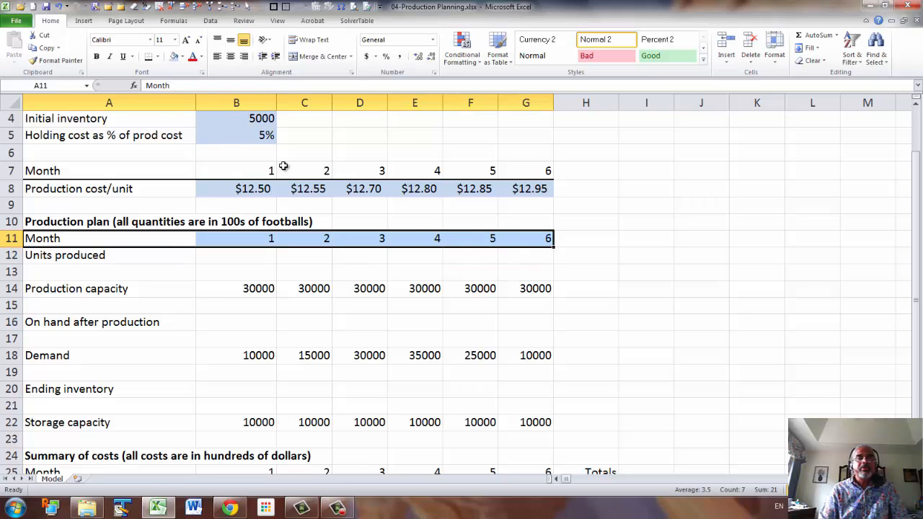
{"action": "left_click", "coordinate": [149, 56]}
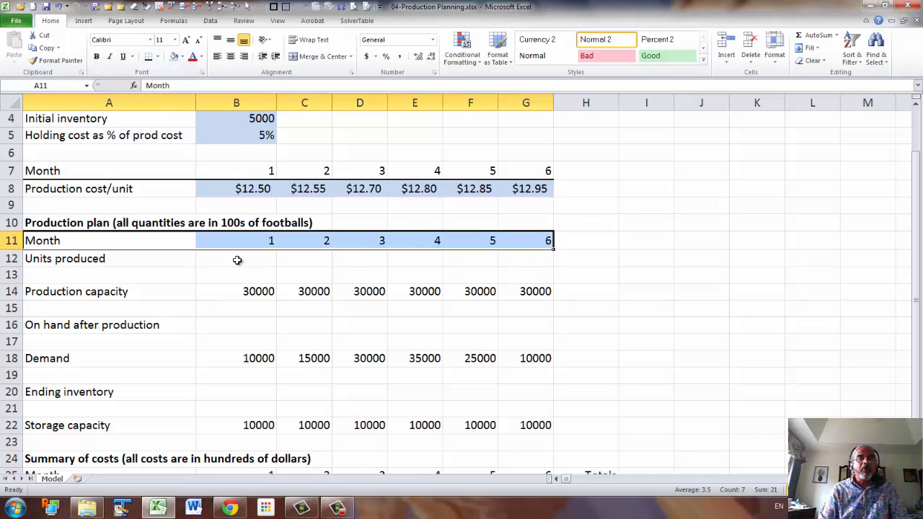
Fill the Units produced decision cells B12:G12 with yellow
{"action": "left_click", "coordinate": [239, 261]}
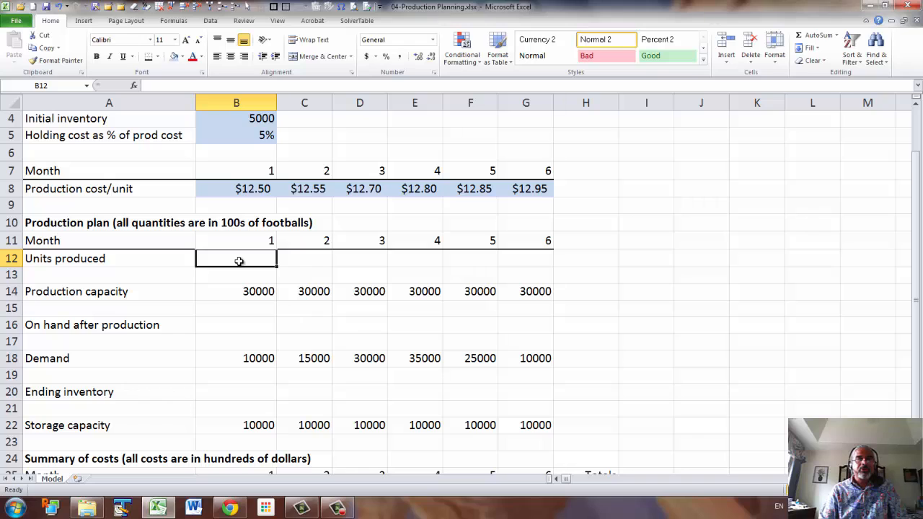
{"action": "left_click_drag", "start_coordinate": [241, 261], "coordinate": [512, 261]}
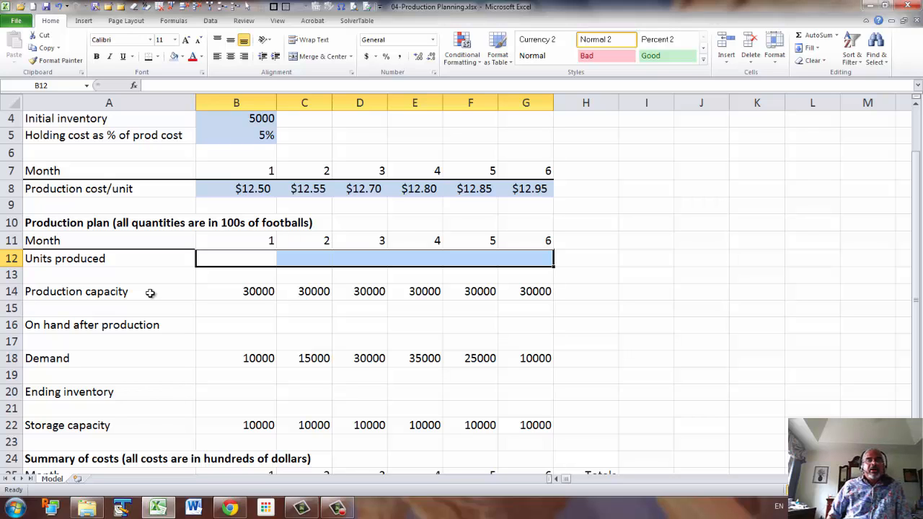
{"action": "left_click", "coordinate": [144, 224]}
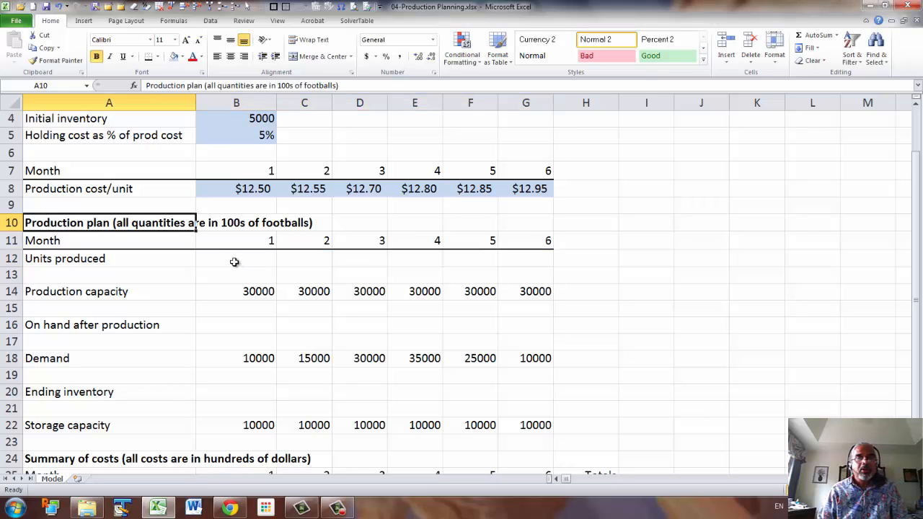
{"action": "left_click_drag", "start_coordinate": [235, 262], "coordinate": [521, 259]}
{"action": "left_click", "coordinate": [183, 57]}
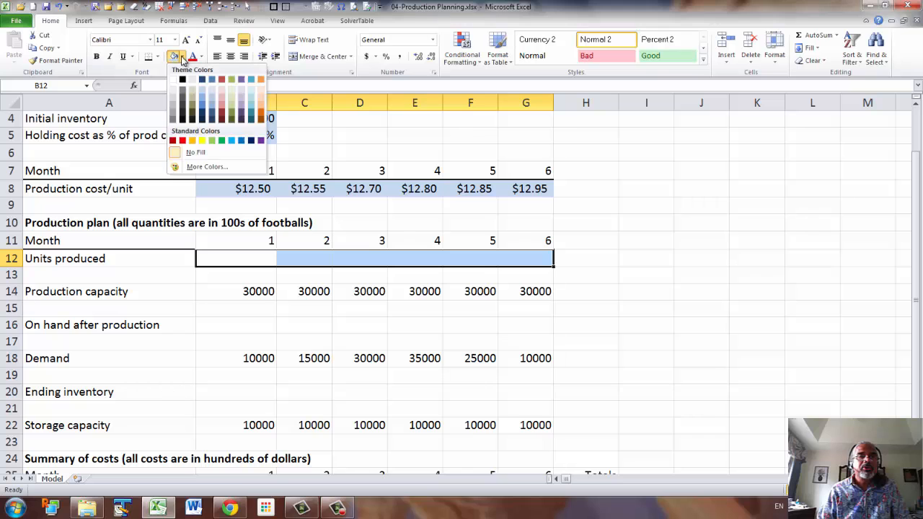
{"action": "left_click", "coordinate": [202, 140]}
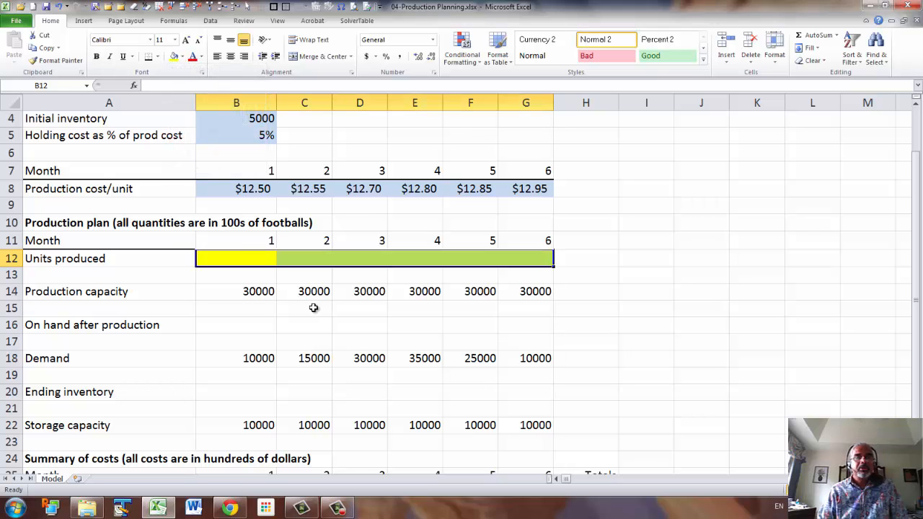
Shade the Production capacity values B14:G14 and the Demand values B18:G18 light blue
{"action": "scroll", "coordinate": [313, 307], "scroll_direction": "down", "scroll_amount": 1}
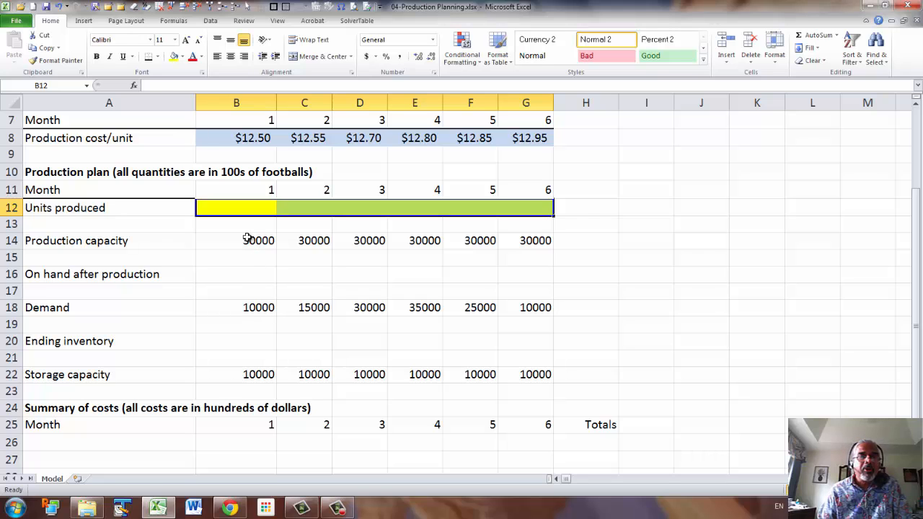
{"action": "left_click_drag", "start_coordinate": [246, 239], "coordinate": [522, 242]}
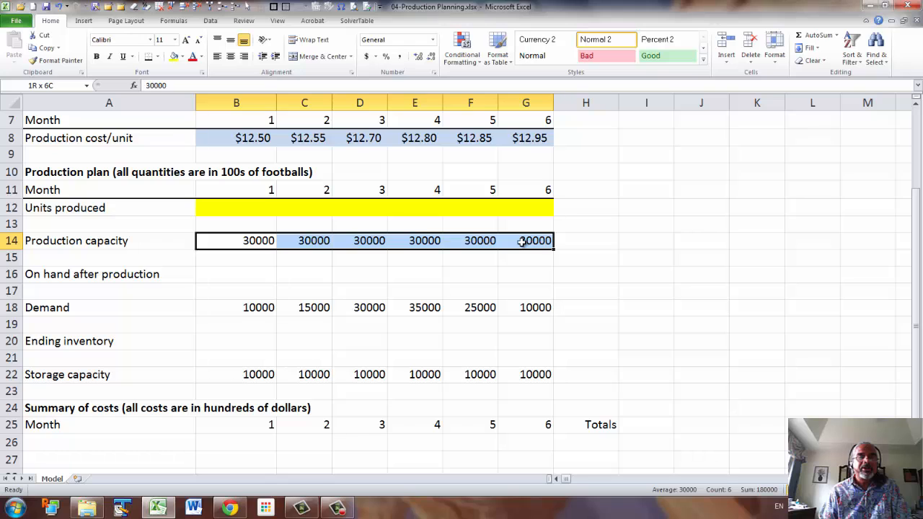
{"action": "left_click_drag", "start_coordinate": [522, 242], "coordinate": [522, 243]}
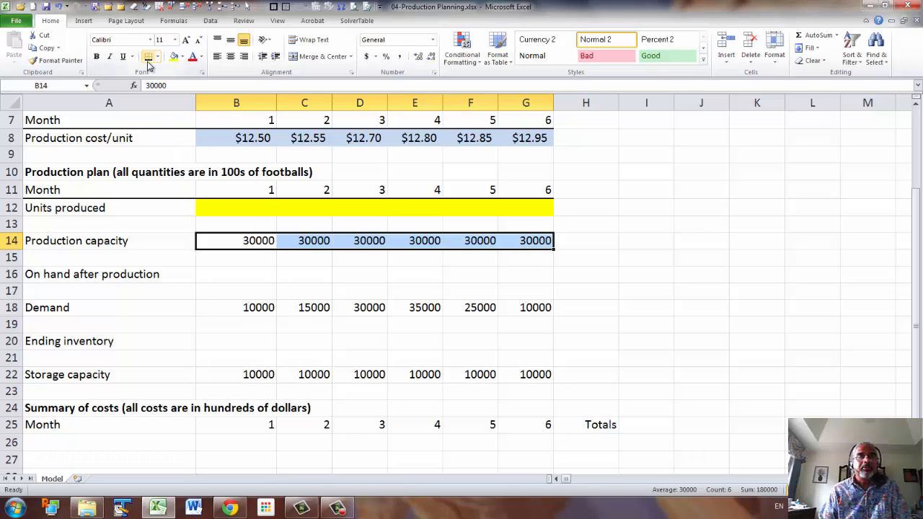
{"action": "left_click", "coordinate": [183, 57]}
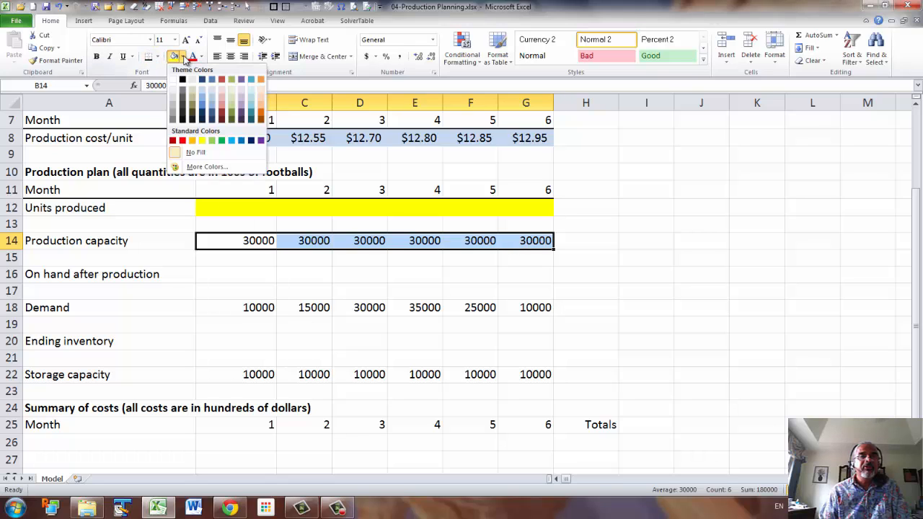
{"action": "left_click", "coordinate": [212, 87]}
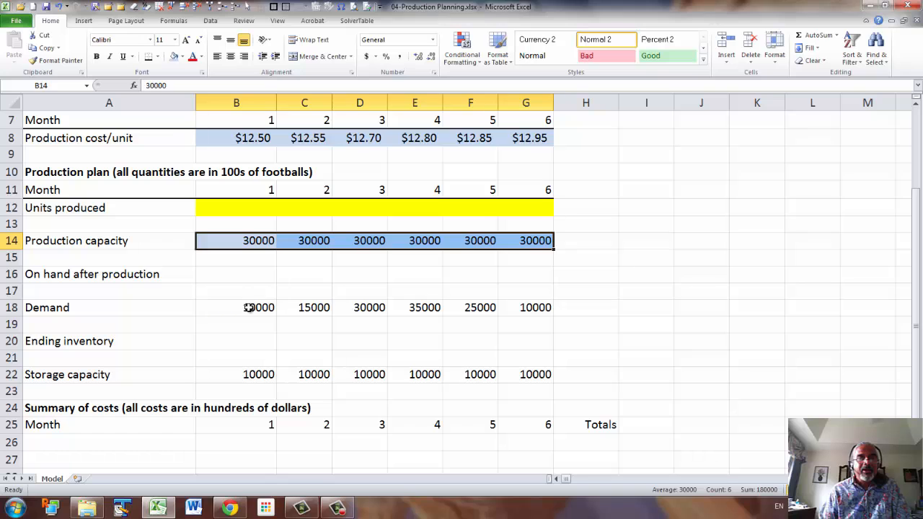
{"action": "left_click_drag", "start_coordinate": [248, 304], "coordinate": [508, 313]}
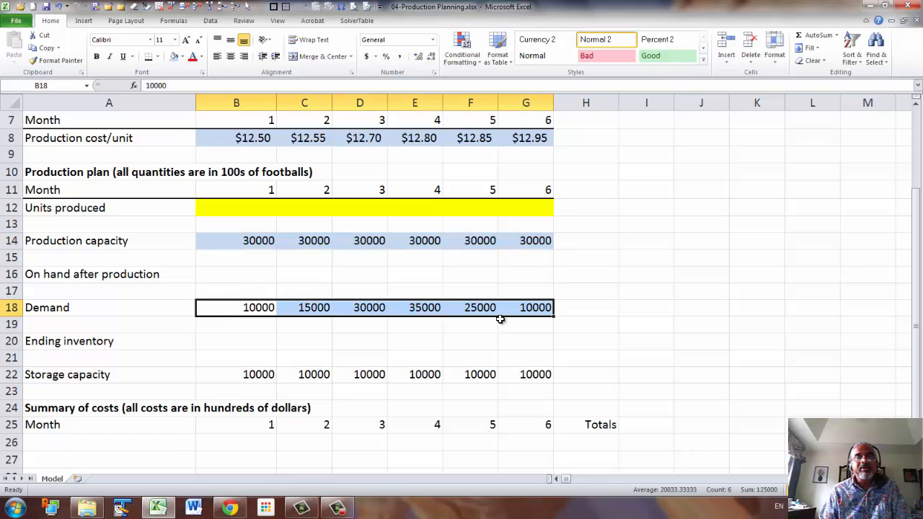
{"action": "left_click", "coordinate": [173, 58]}
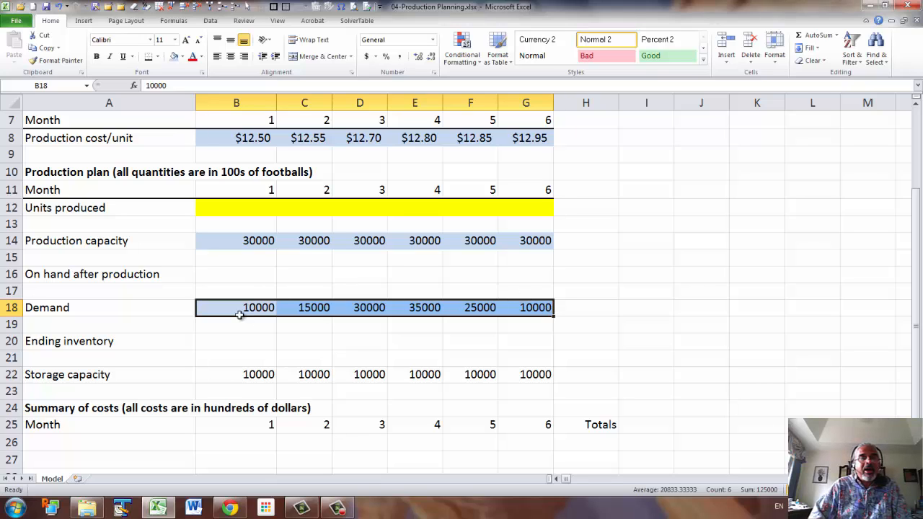
Create range names for the initial inventory and holding cost inputs in A4:B5 from the labels in the left column
{"action": "left_click", "coordinate": [247, 274]}
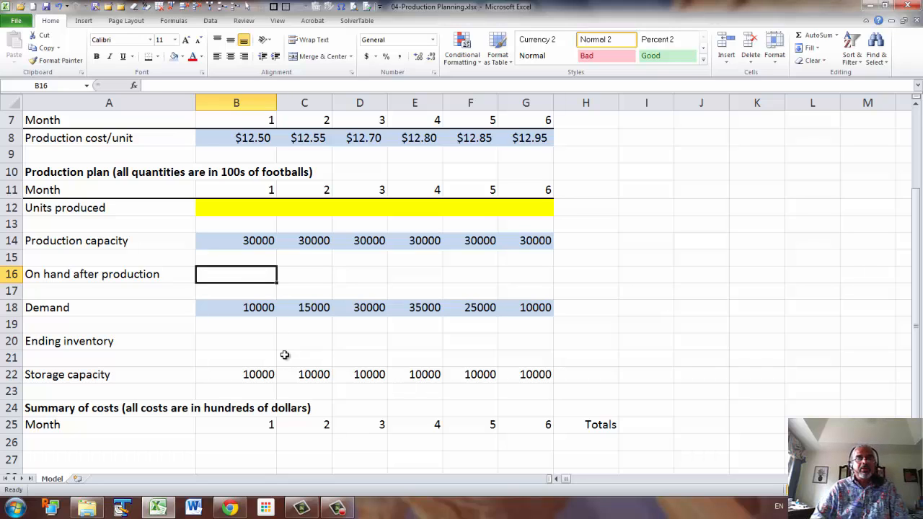
{"action": "scroll", "coordinate": [285, 354], "scroll_direction": "up", "scroll_amount": 2}
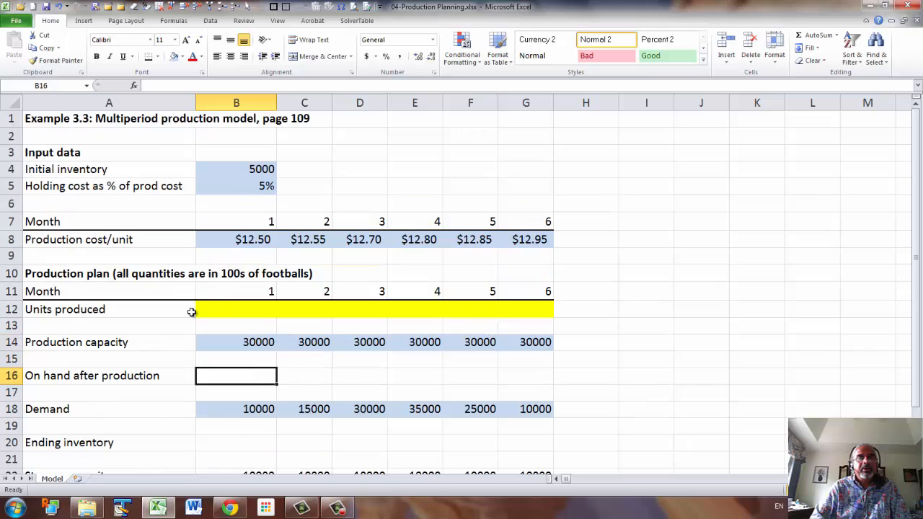
{"action": "left_click", "coordinate": [90, 173]}
{"action": "left_click_drag", "start_coordinate": [89, 173], "coordinate": [258, 181]}
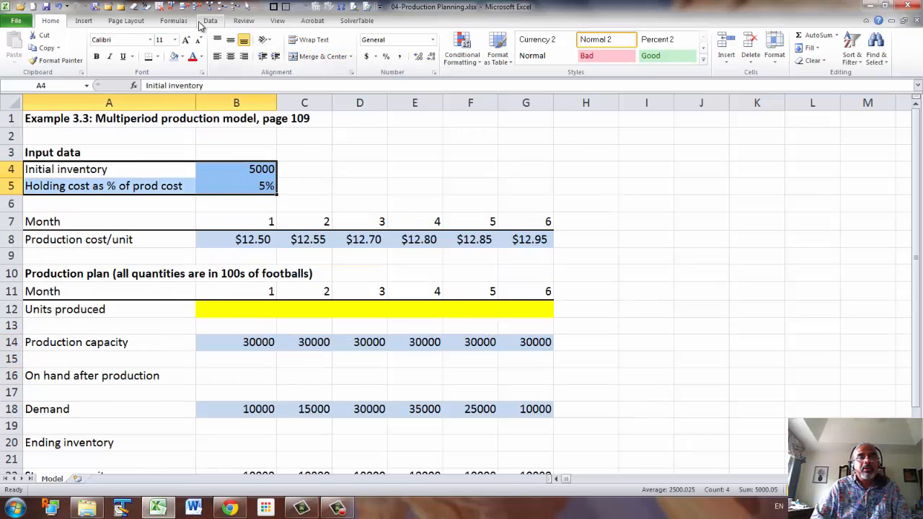
{"action": "left_click", "coordinate": [170, 21]}
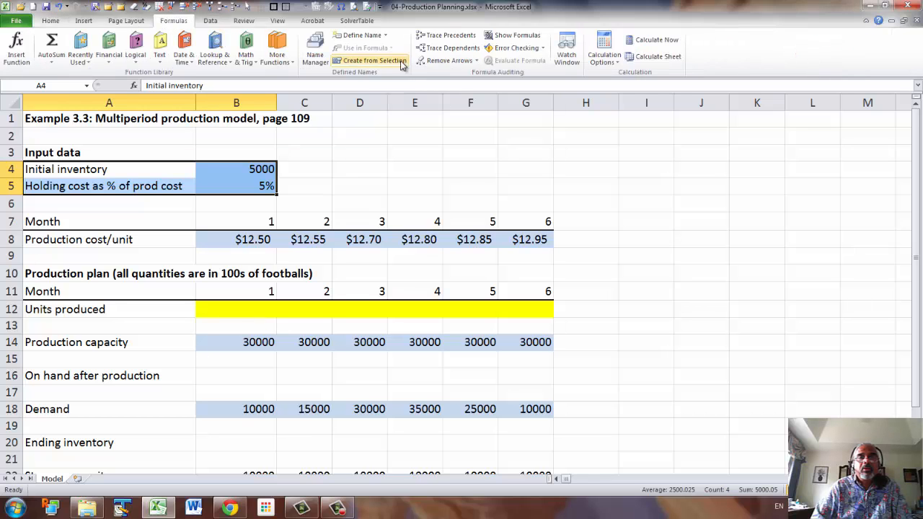
{"action": "left_click", "coordinate": [371, 60]}
{"action": "left_click", "coordinate": [738, 364]}
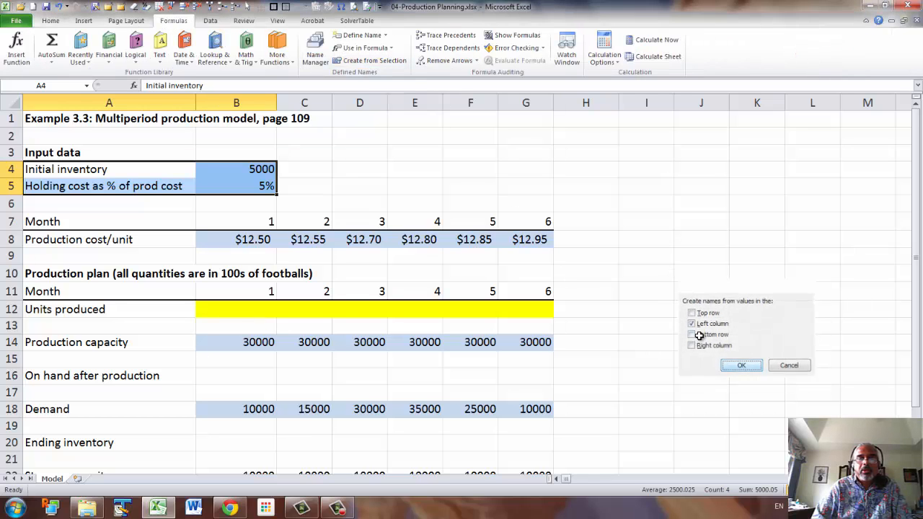
Enter month 1's on-hand-after-production formula =Initial_inventory+B12 in B16, with the >= constraint sign below it in B17
{"action": "scroll", "coordinate": [559, 277], "scroll_direction": "down", "scroll_amount": 3}
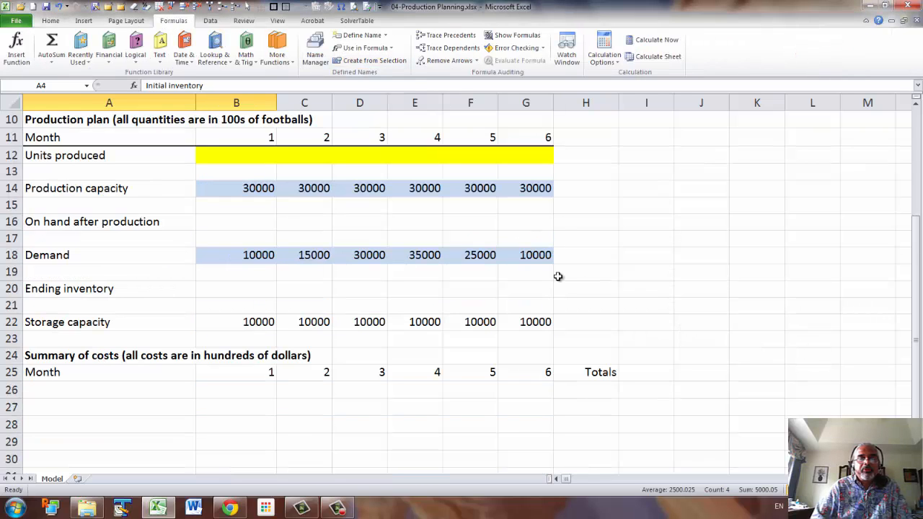
{"action": "left_click", "coordinate": [248, 222]}
{"action": "type", "text": "="}
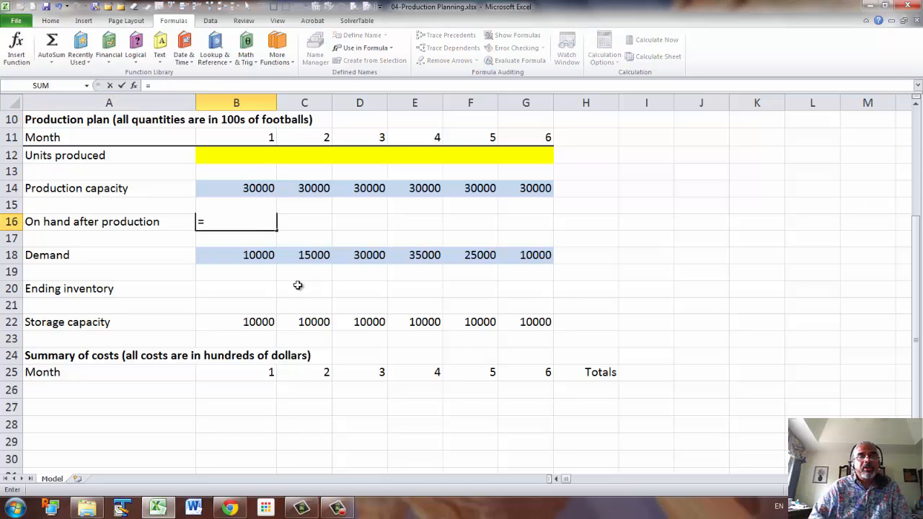
{"action": "scroll", "coordinate": [240, 274], "scroll_direction": "up", "scroll_amount": 3}
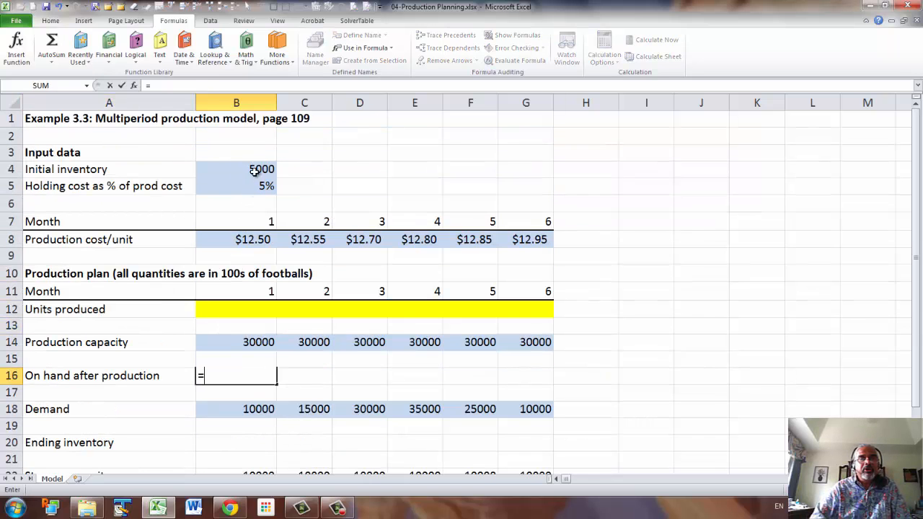
{"action": "left_click", "coordinate": [253, 170]}
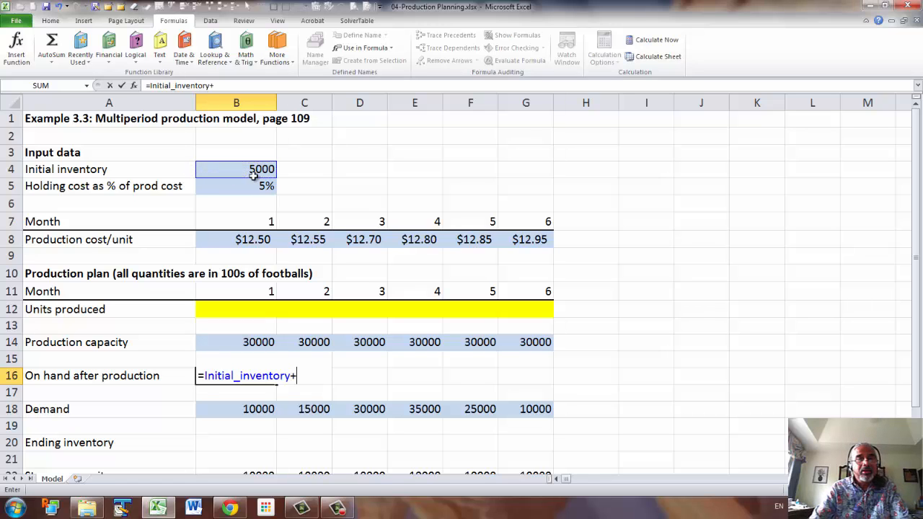
{"action": "type", "text": "+"}
{"action": "key", "text": "Up"}
{"action": "key", "text": "Up"}
{"action": "key", "text": "Up"}
{"action": "key", "text": "Up"}
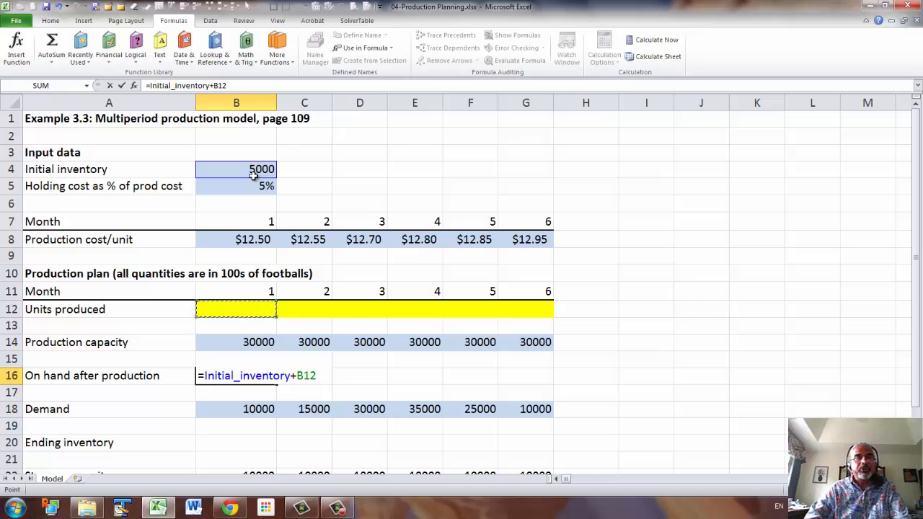
{"action": "scroll", "coordinate": [199, 191], "scroll_direction": "down", "scroll_amount": 3}
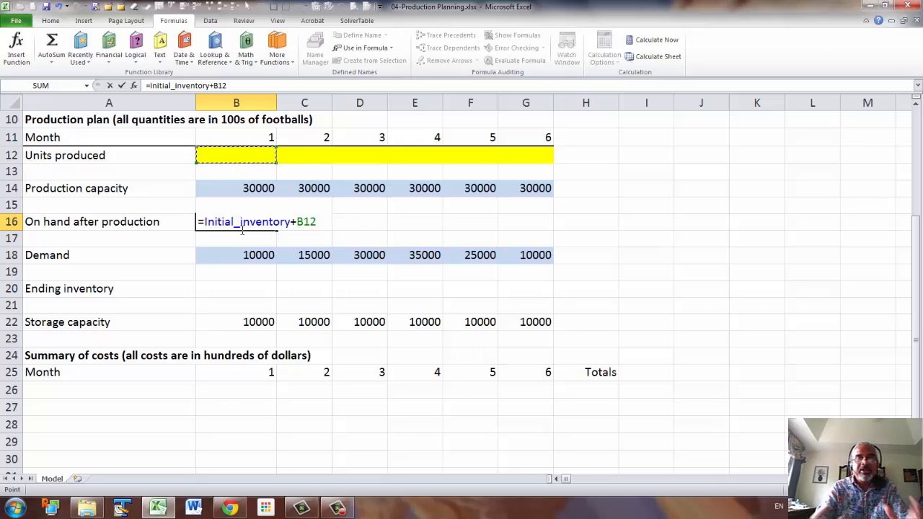
{"action": "key", "text": "Return"}
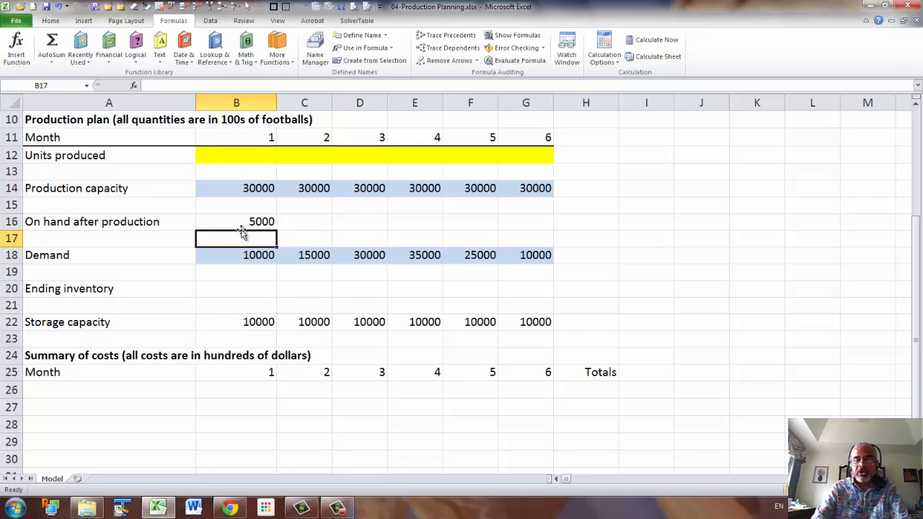
{"action": "type", "text": ">="}
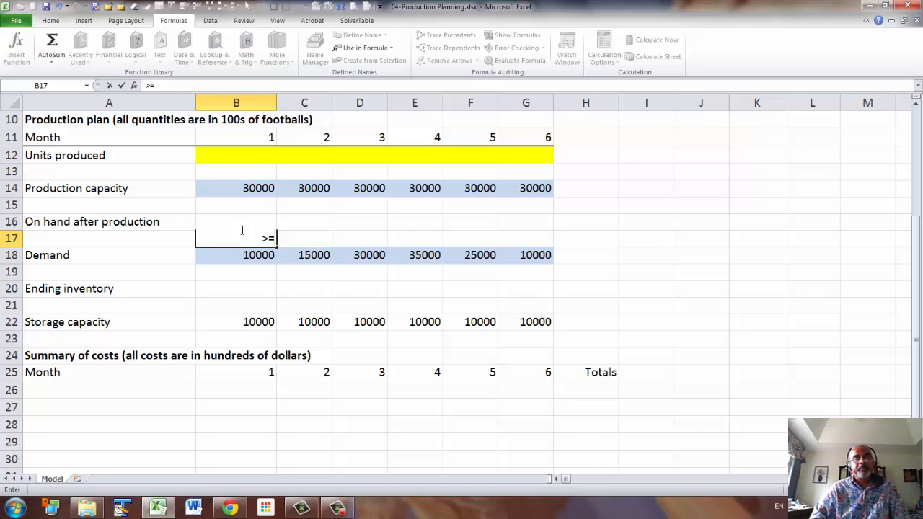
{"action": "key", "text": "Return"}
Calculate month 1's ending inventory in B20 with the formula =B16-B18
{"action": "key", "text": "Down"}
{"action": "key", "text": "Down"}
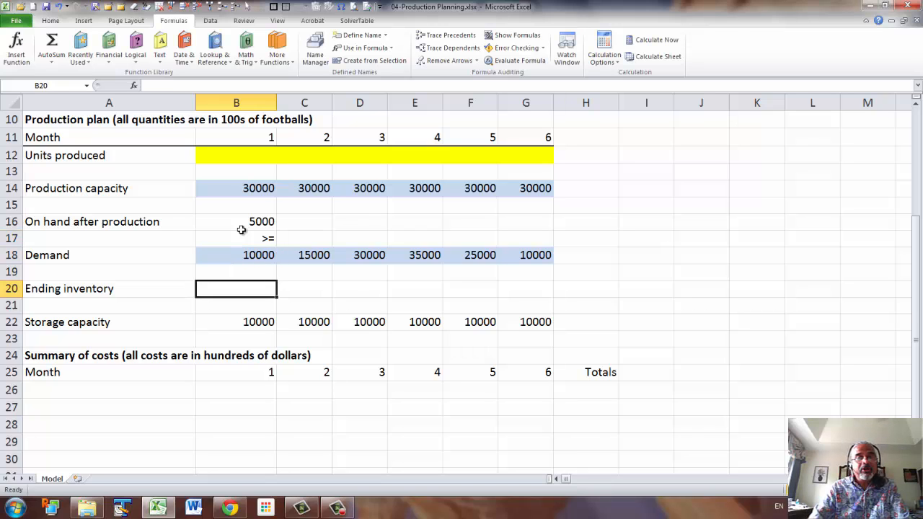
{"action": "type", "text": "="}
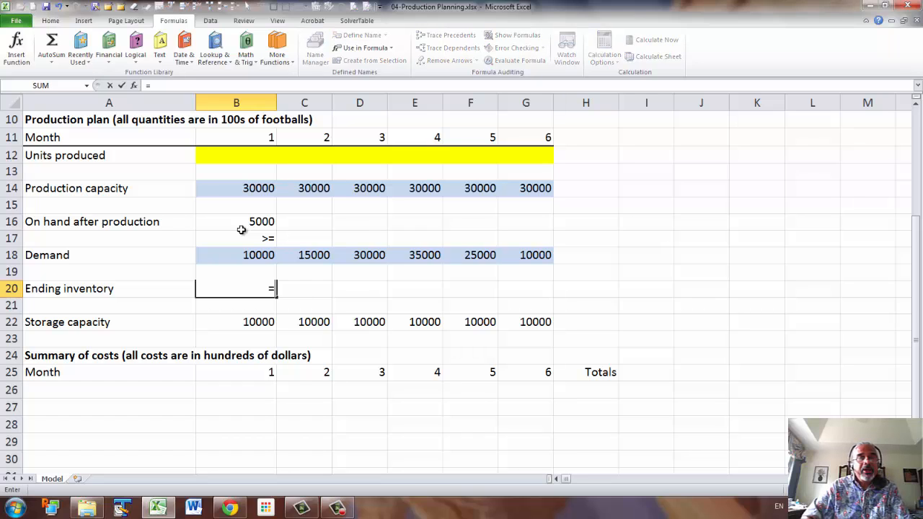
{"action": "left_click", "coordinate": [268, 223]}
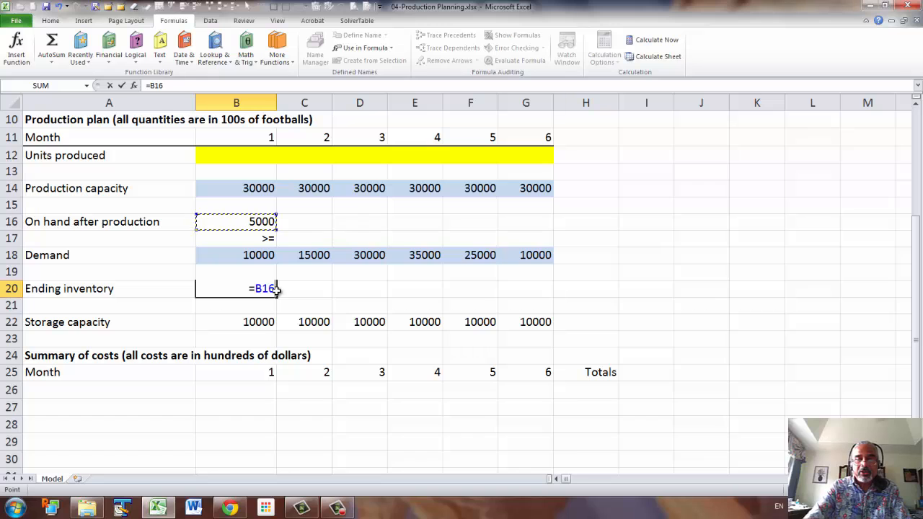
{"action": "type", "text": "-"}
{"action": "key", "text": "Up"}
{"action": "key", "text": "Up"}
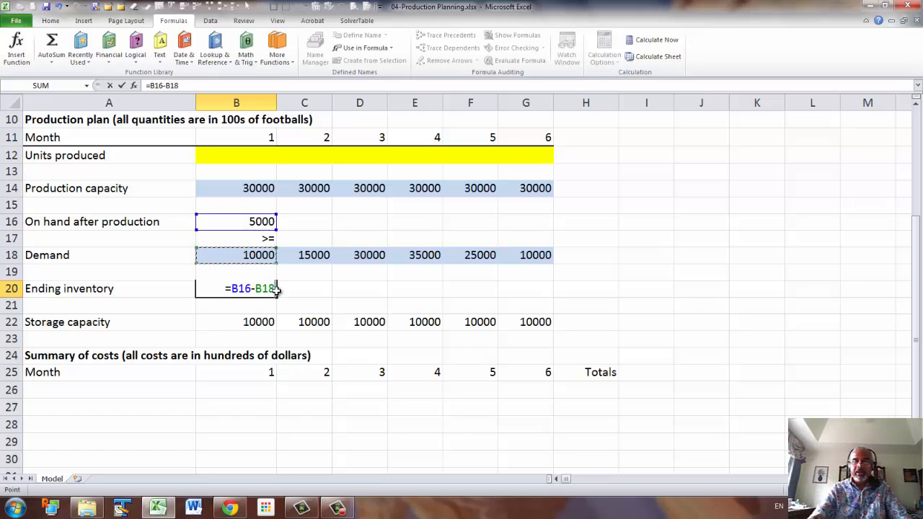
{"action": "key", "text": "Return"}
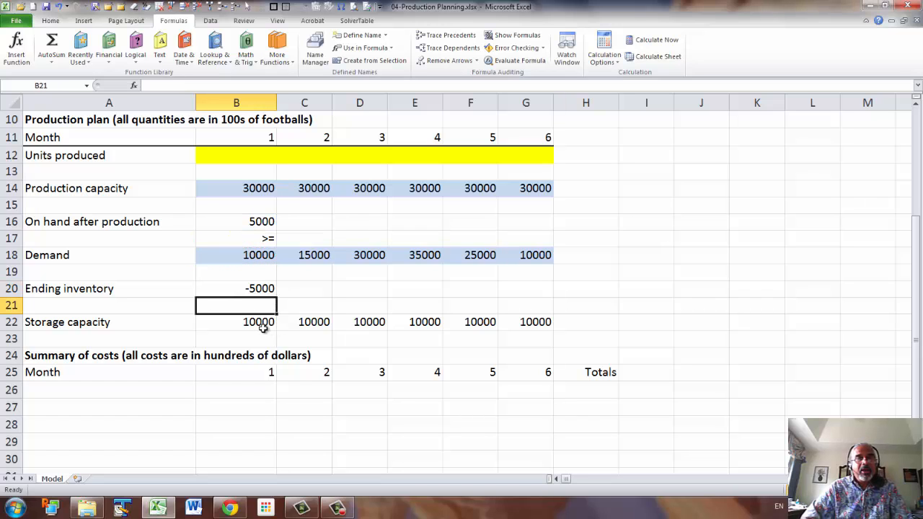
Shade the Storage capacity values B22:G22 light blue
{"action": "left_click_drag", "start_coordinate": [248, 322], "coordinate": [532, 322]}
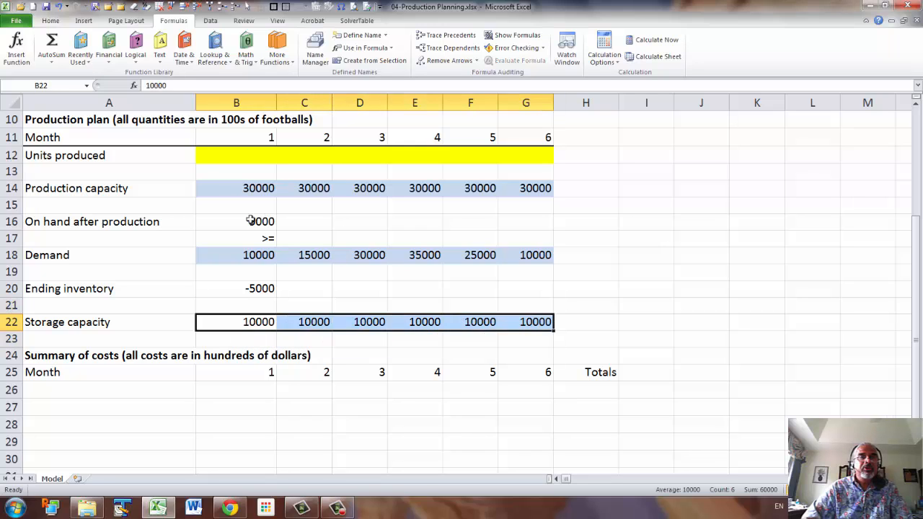
{"action": "left_click", "coordinate": [52, 27]}
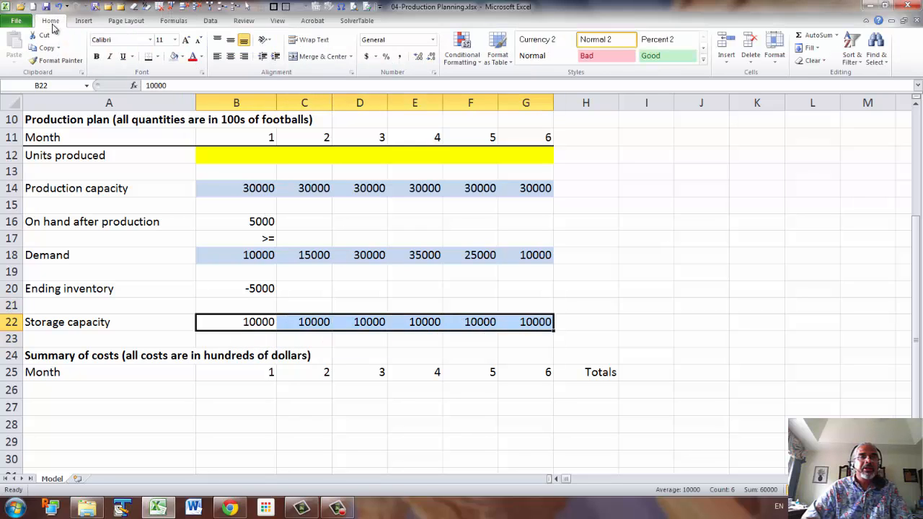
{"action": "left_click", "coordinate": [173, 56]}
Enter the <= constraint sign in B21, between month 1's ending inventory and storage capacity
{"action": "left_click", "coordinate": [262, 306]}
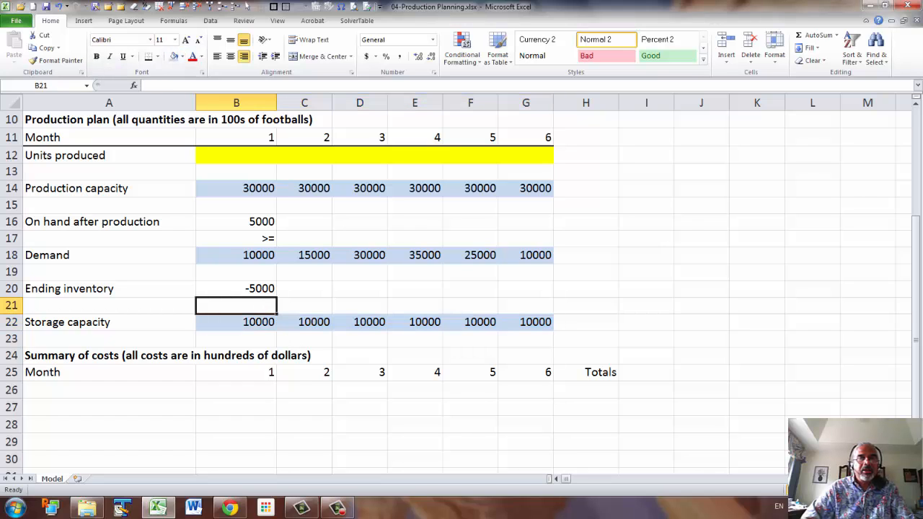
{"action": "type", "text": "<="}
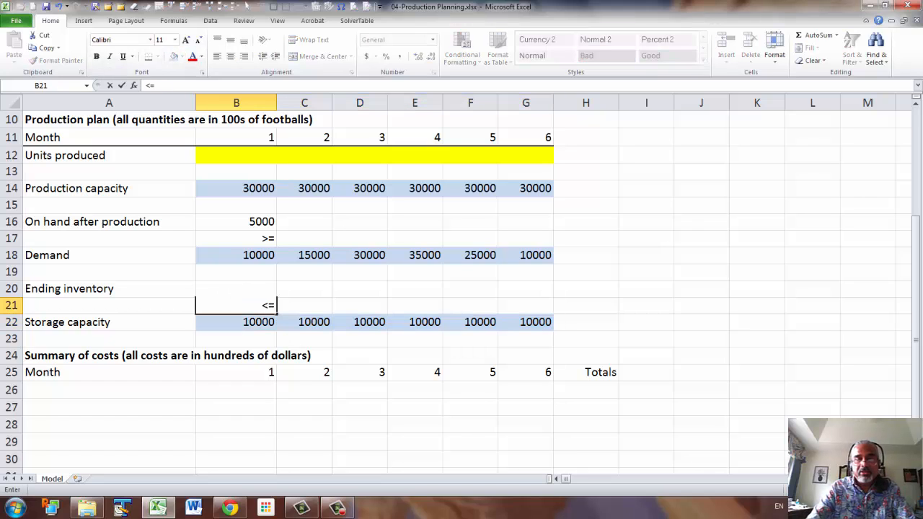
{"action": "key", "text": "Return"}
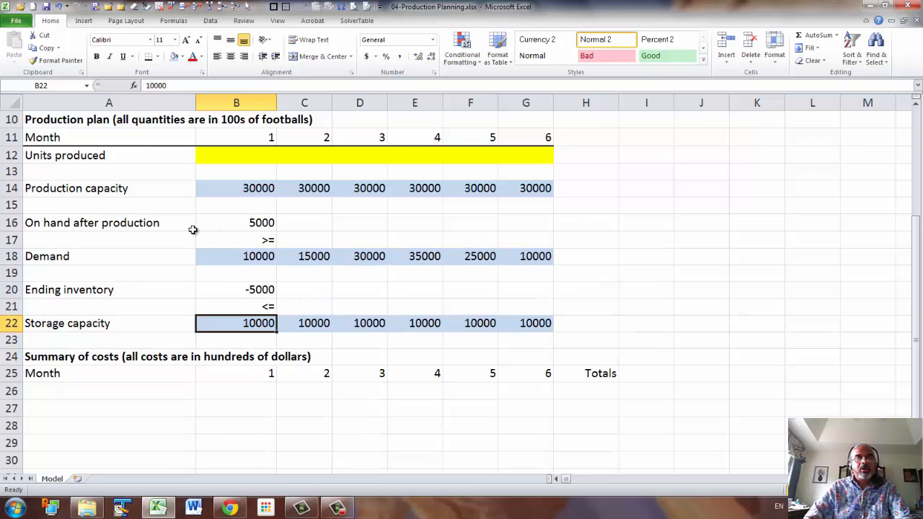
Calculate month 2's on-hand-after-production amount in C16 with the formula =B20+C12
{"action": "left_click", "coordinate": [320, 224]}
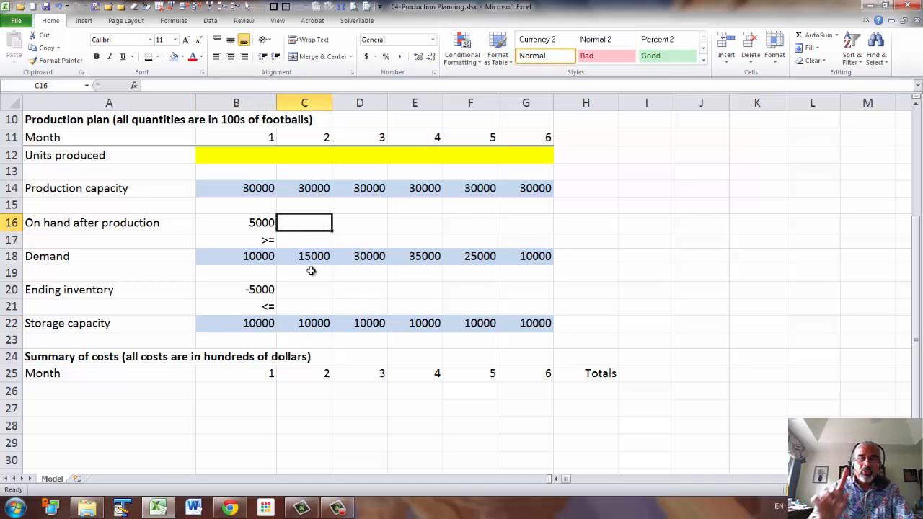
{"action": "type", "text": "="}
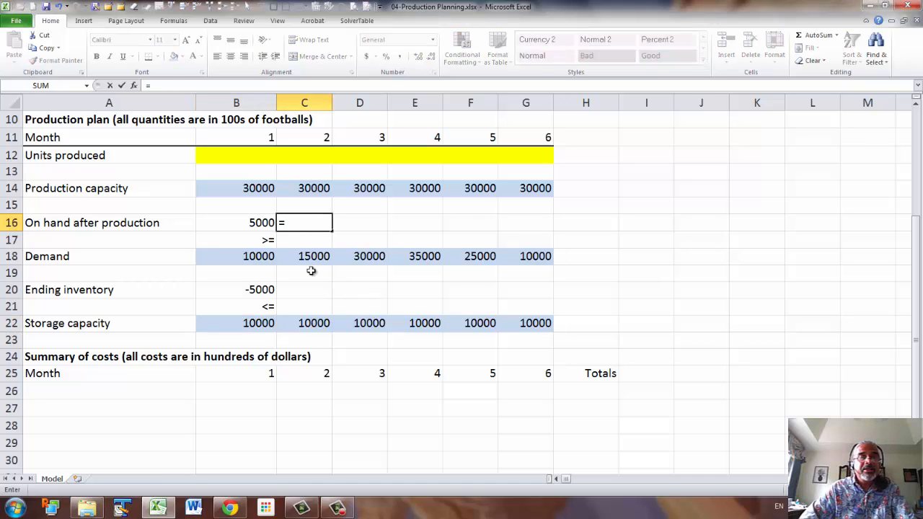
{"action": "left_click", "coordinate": [238, 289]}
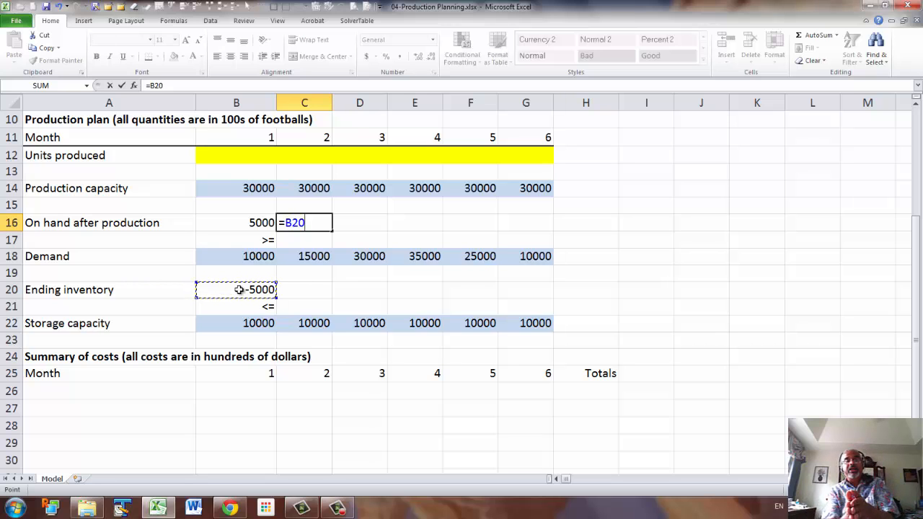
{"action": "scroll", "coordinate": [242, 228], "scroll_direction": "up", "scroll_amount": 3}
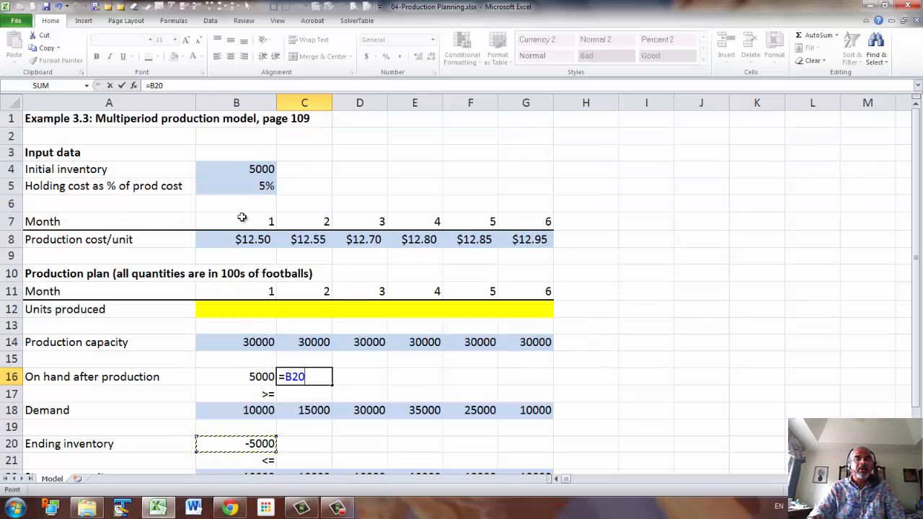
{"action": "scroll", "coordinate": [265, 166], "scroll_direction": "down", "scroll_amount": 3}
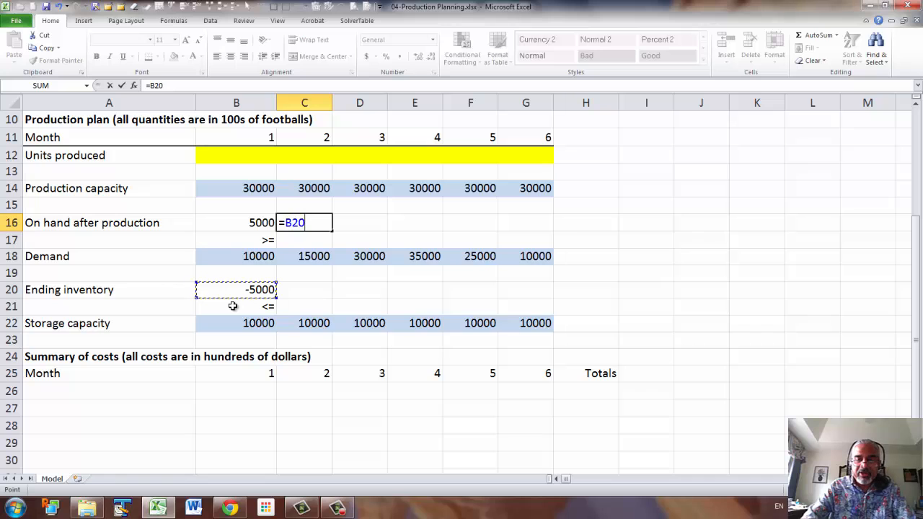
{"action": "type", "text": "+"}
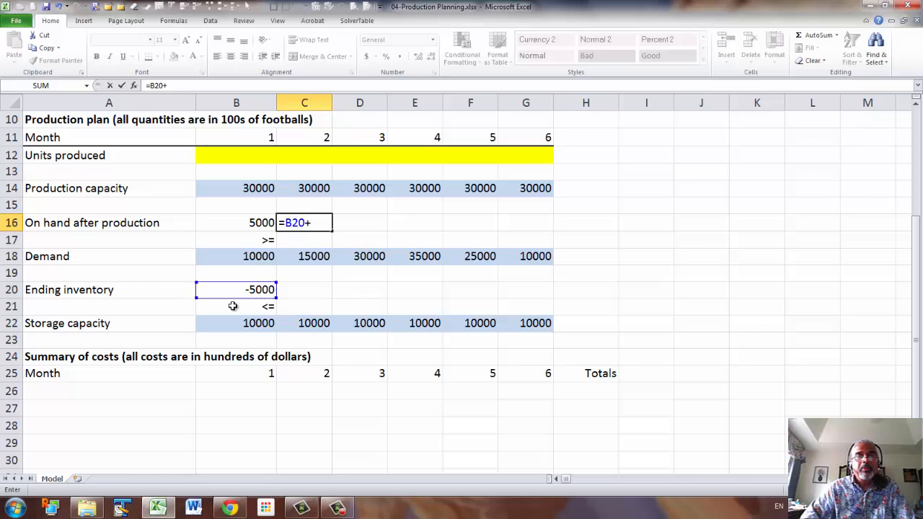
{"action": "left_click", "coordinate": [312, 158]}
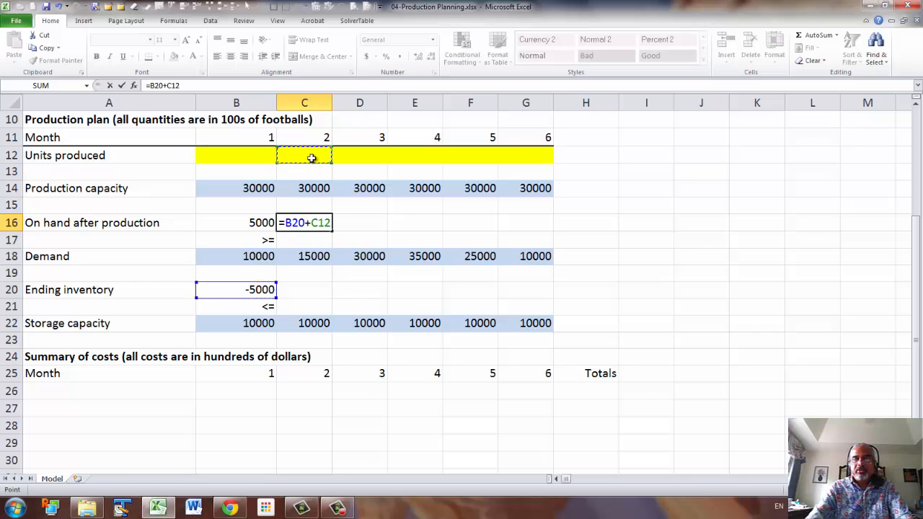
{"action": "key", "text": "Return"}
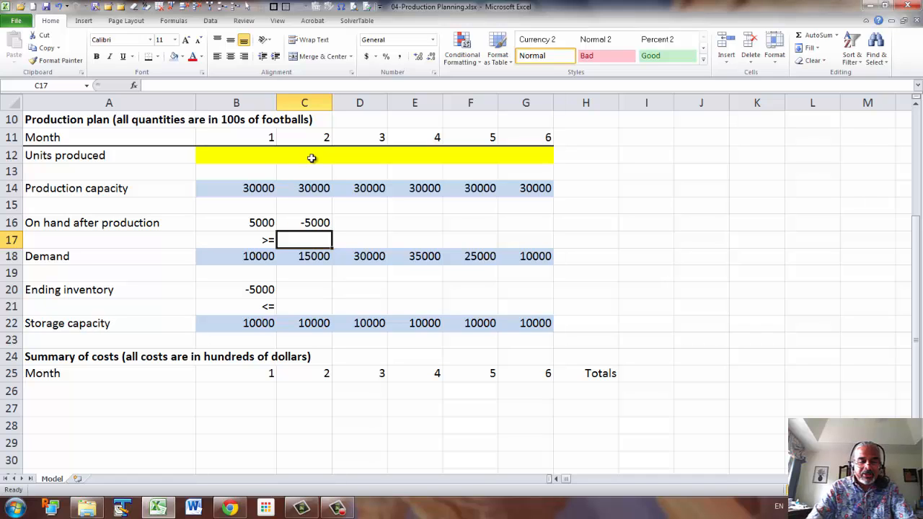
Enter a right-aligned >= constraint sign in C17, above month 2's demand
{"action": "type", "text": ">="}
{"action": "key", "text": "Return"}
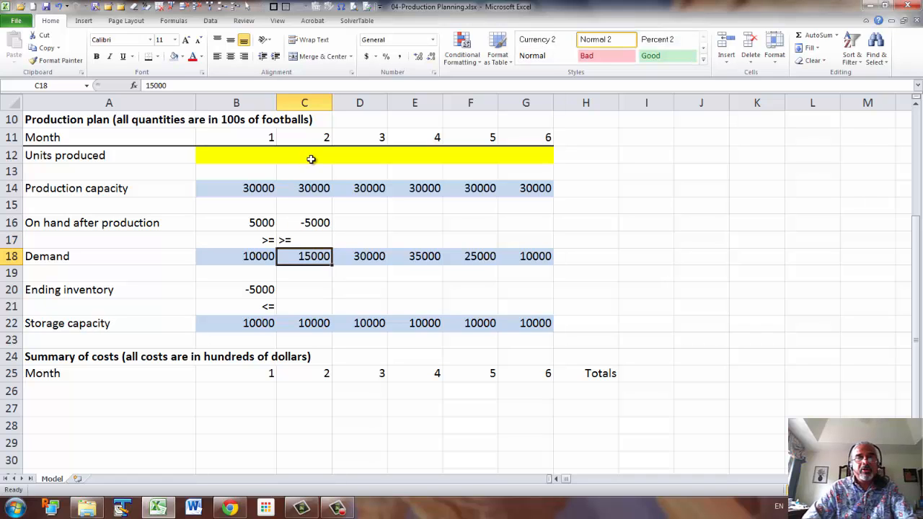
{"action": "left_click", "coordinate": [305, 241]}
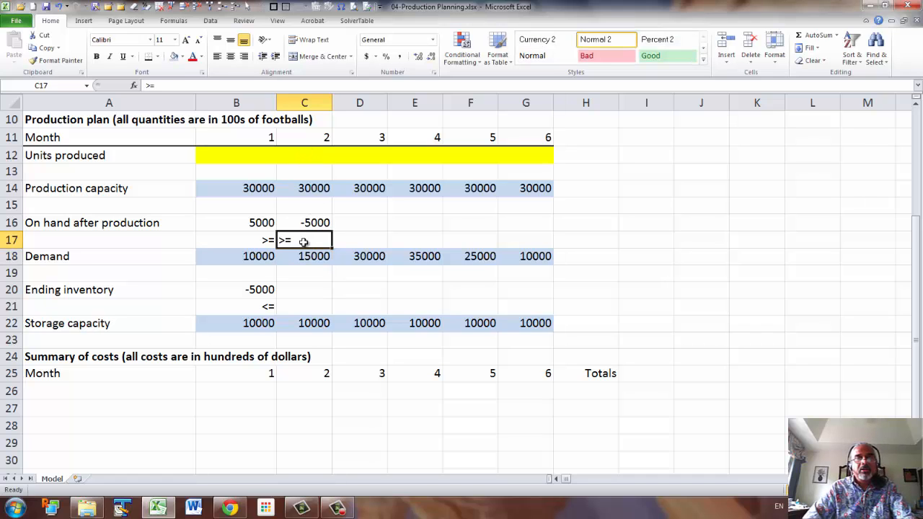
{"action": "left_click", "coordinate": [245, 57]}
Copy the on-hand formula and sign in C16:C17 and the ending inventory formula and sign in B20:B21 across through month 6
{"action": "left_click_drag", "start_coordinate": [316, 222], "coordinate": [533, 254]}
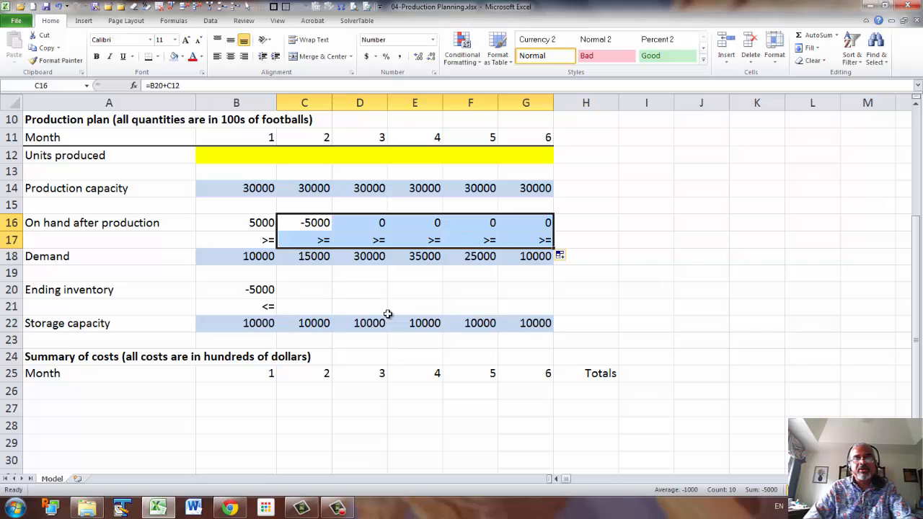
{"action": "left_click_drag", "start_coordinate": [267, 289], "coordinate": [544, 342]}
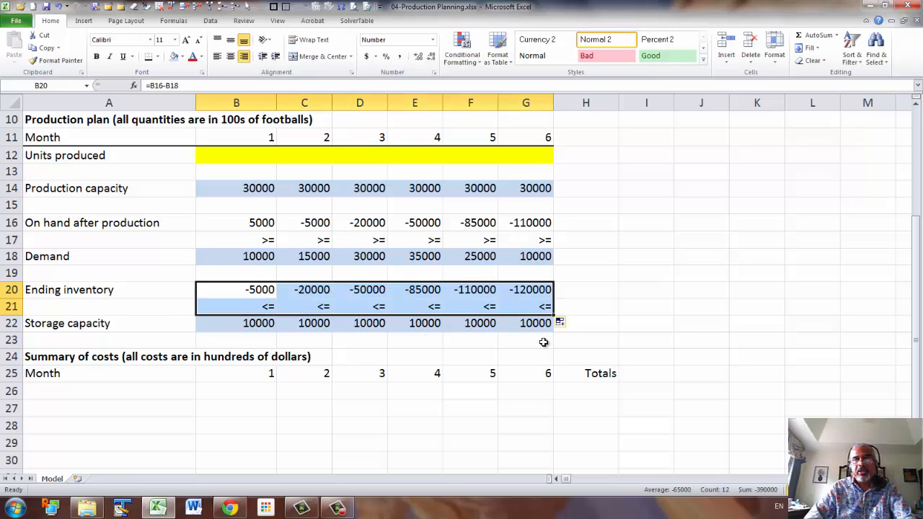
{"action": "left_click", "coordinate": [672, 319]}
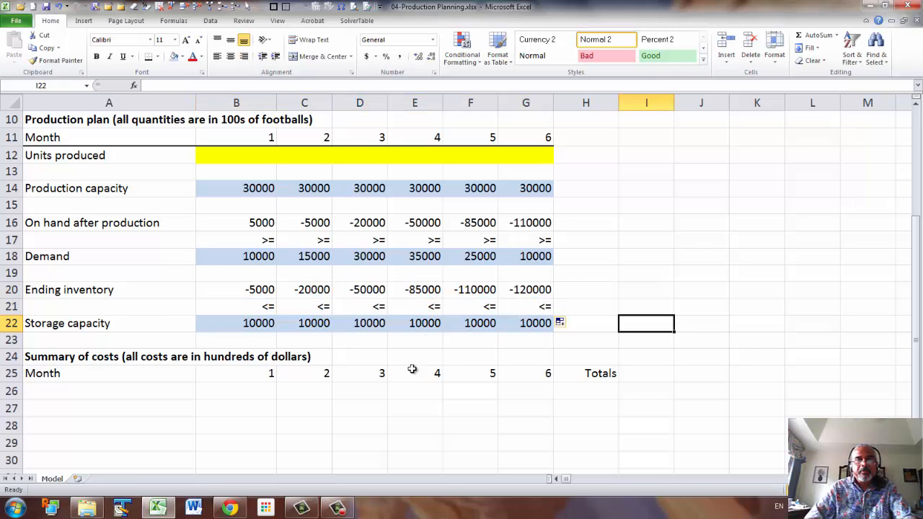
Add a bottom border under the Summary of costs heading row A24:G24
{"action": "scroll", "coordinate": [279, 410], "scroll_direction": "down", "scroll_amount": 1}
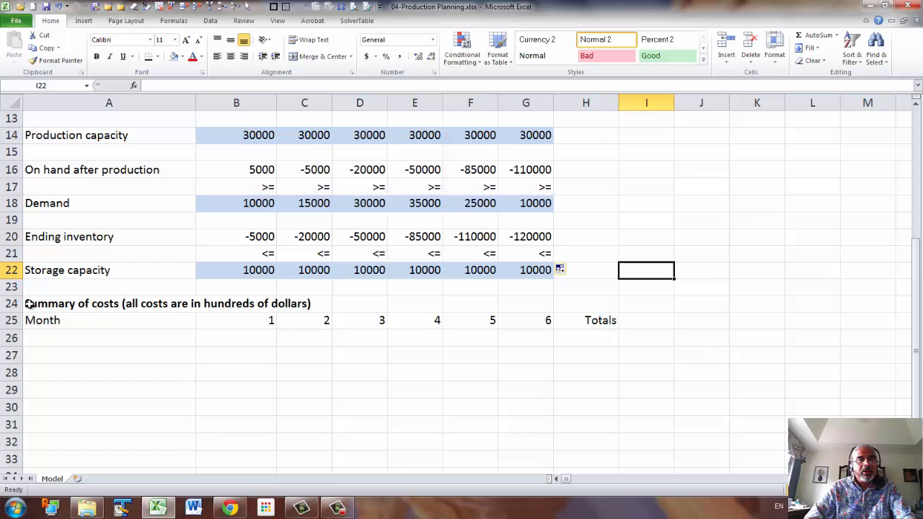
{"action": "left_click_drag", "start_coordinate": [33, 306], "coordinate": [519, 314]}
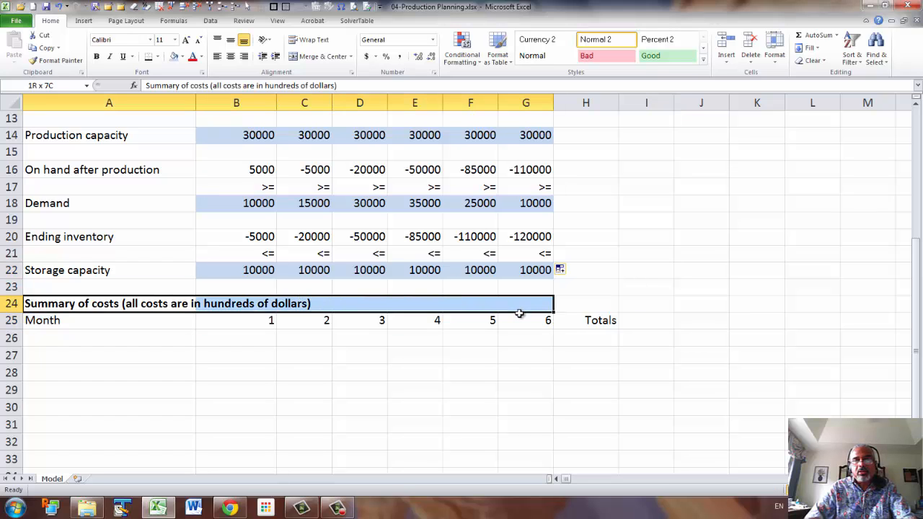
{"action": "left_click", "coordinate": [148, 56]}
{"action": "left_click", "coordinate": [250, 405]}
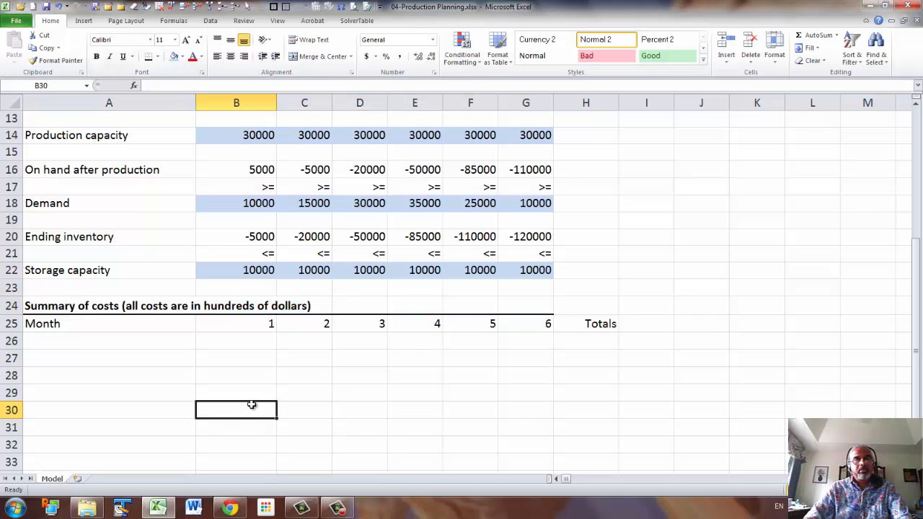
{"action": "left_click", "coordinate": [262, 343]}
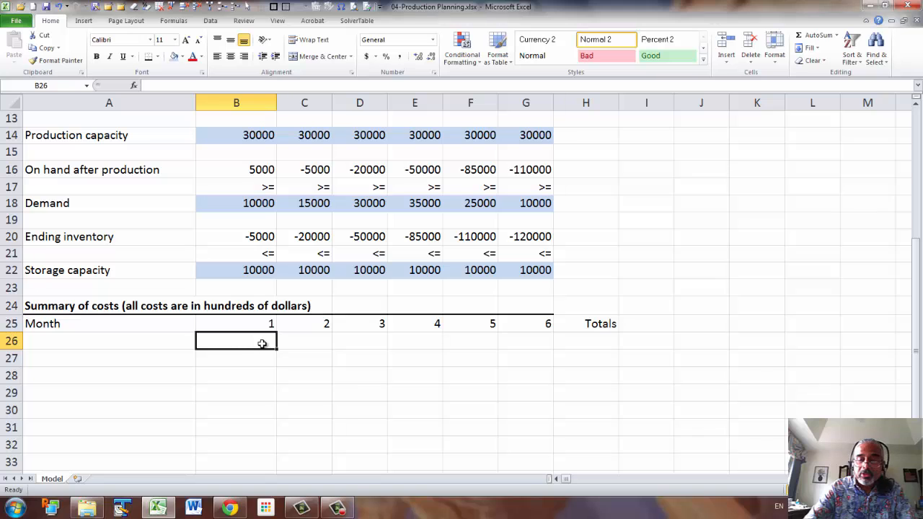
Calculate month 1's total cost in B26 with the formula =B12*B8+B20*B8*Holding_cost_as___of_prod_cost
{"action": "type", "text": "="}
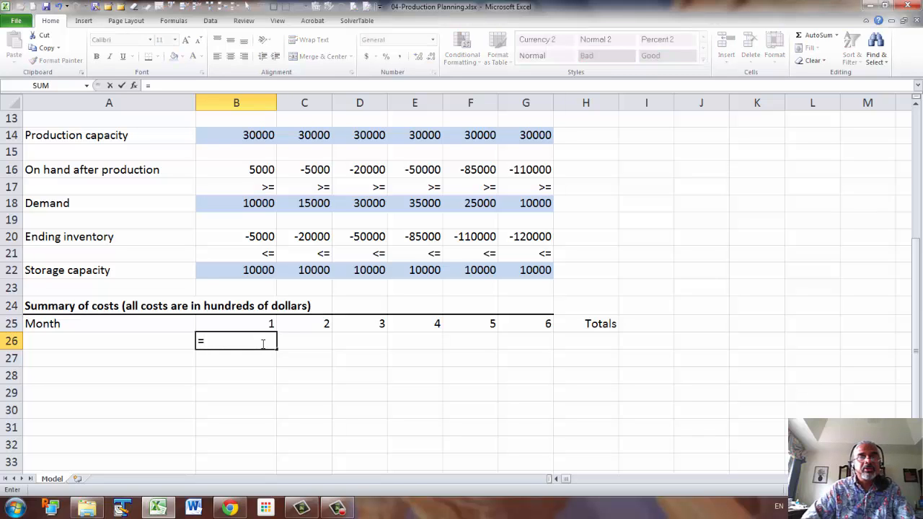
{"action": "scroll", "coordinate": [263, 344], "scroll_direction": "up", "scroll_amount": 3}
{"action": "left_click", "coordinate": [231, 263]}
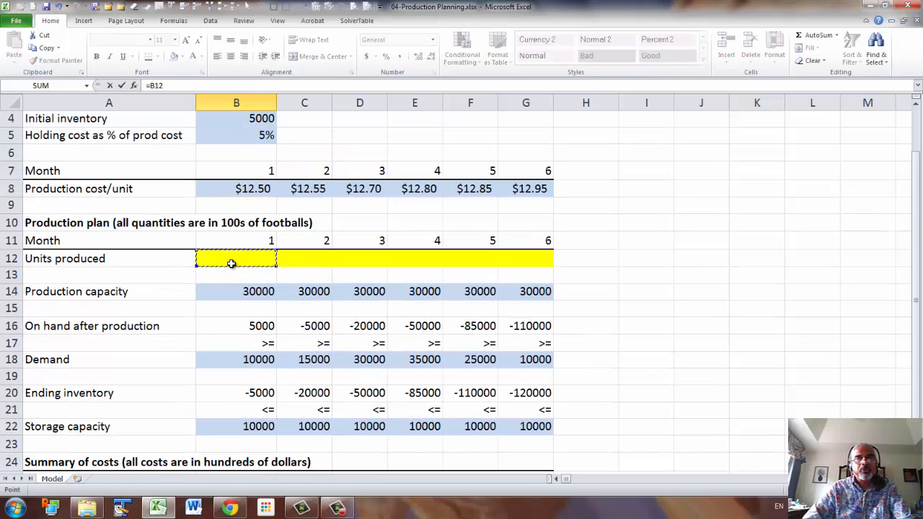
{"action": "type", "text": "*"}
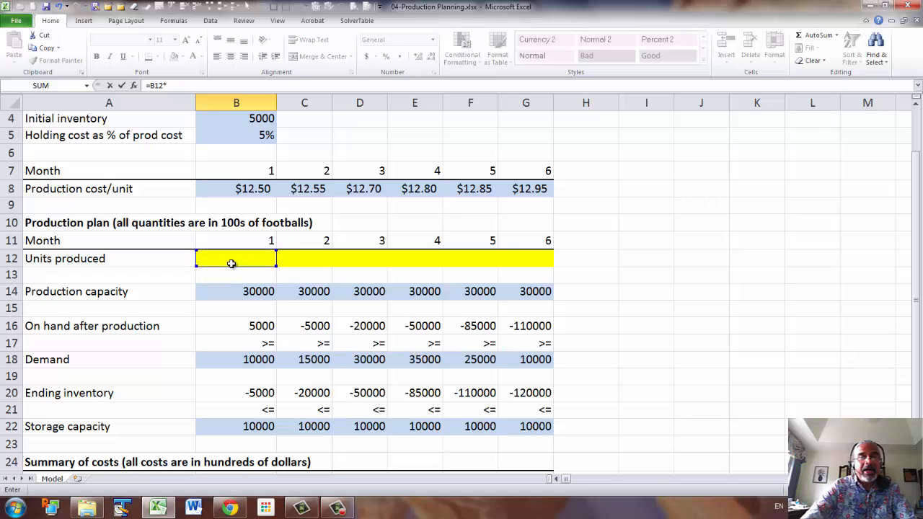
{"action": "left_click", "coordinate": [238, 194]}
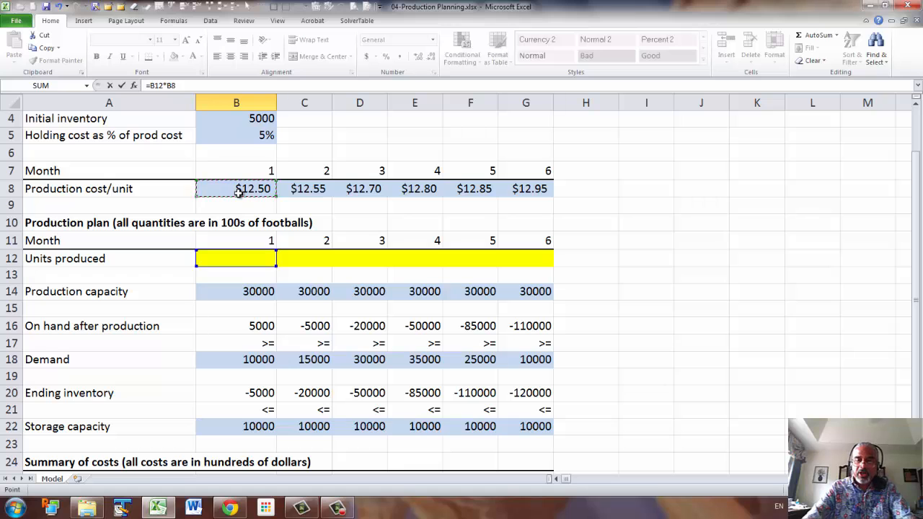
{"action": "type", "text": "+"}
{"action": "scroll", "coordinate": [239, 194], "scroll_direction": "down", "scroll_amount": 3}
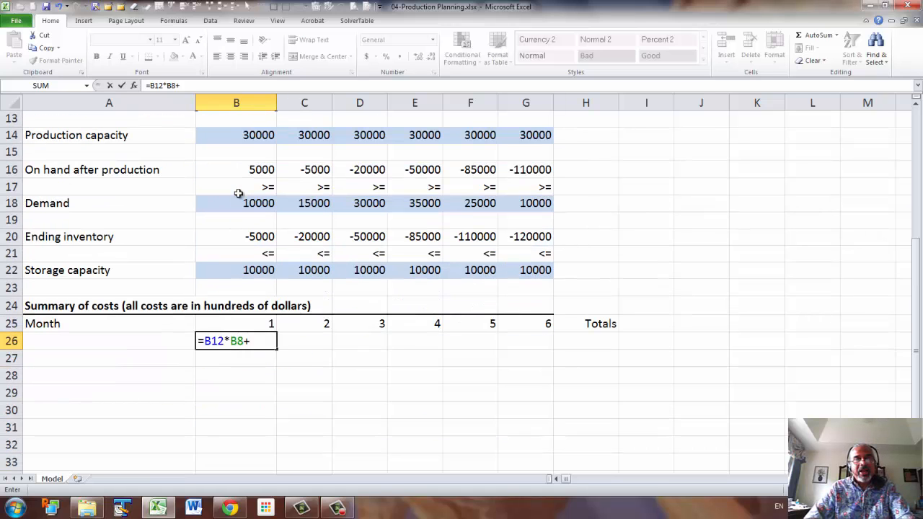
{"action": "left_click", "coordinate": [255, 236]}
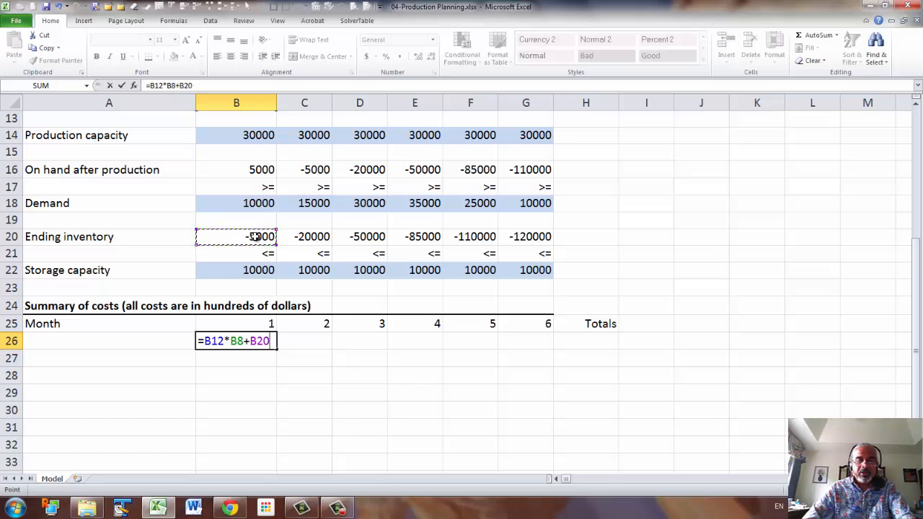
{"action": "type", "text": "*"}
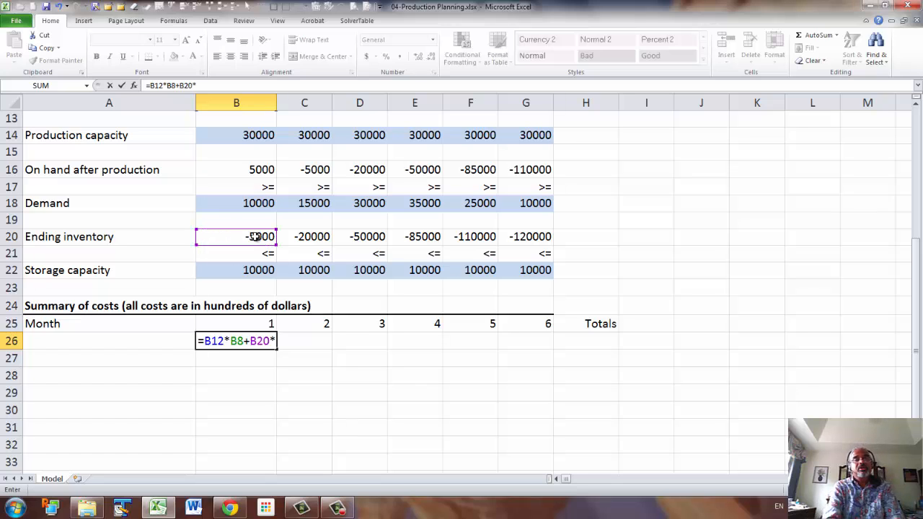
{"action": "scroll", "coordinate": [255, 236], "scroll_direction": "up", "scroll_amount": 3}
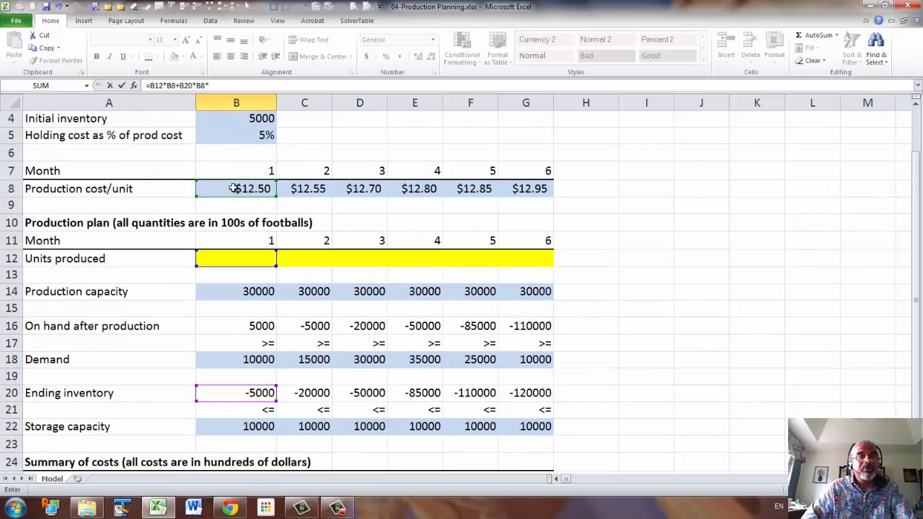
{"action": "left_click", "coordinate": [264, 136]}
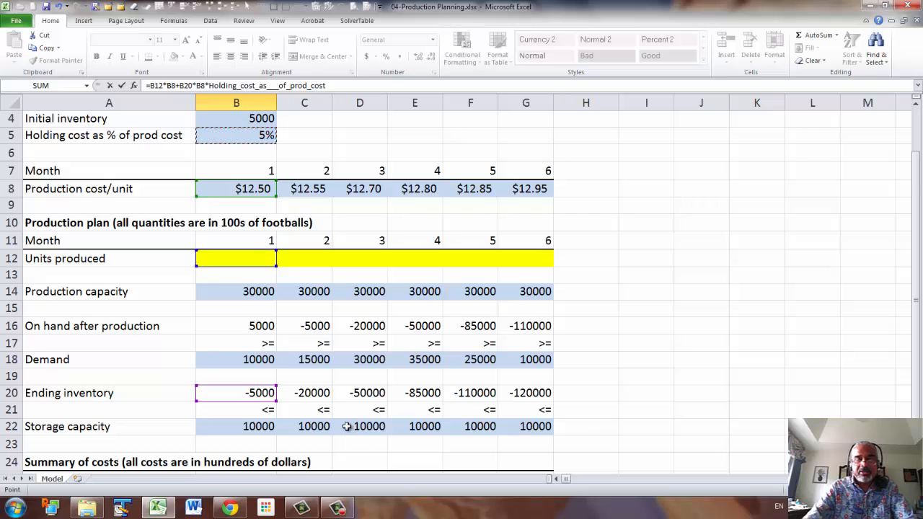
{"action": "key", "text": "Return"}
Copy the month 1 cost formula in B26 across through month 6 in G26
{"action": "scroll", "coordinate": [346, 426], "scroll_direction": "down", "scroll_amount": 2}
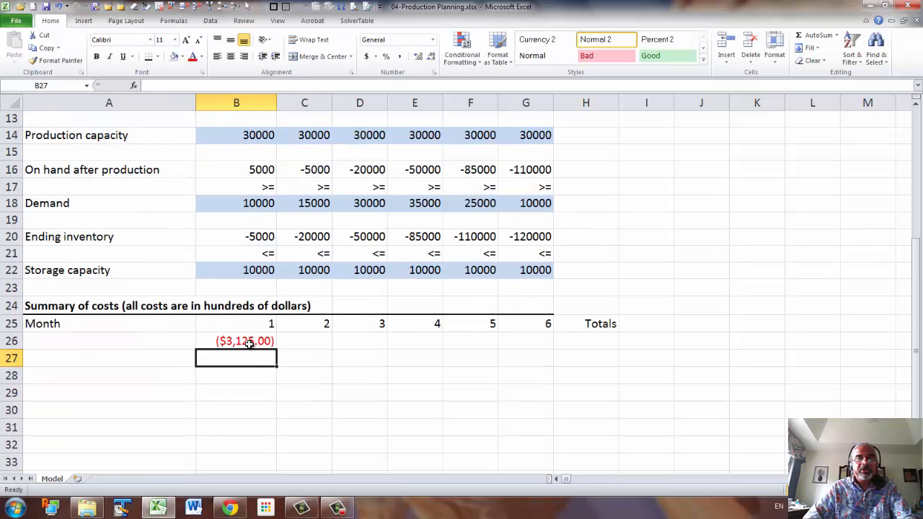
{"action": "left_click", "coordinate": [248, 344]}
{"action": "left_click_drag", "start_coordinate": [277, 349], "coordinate": [556, 354]}
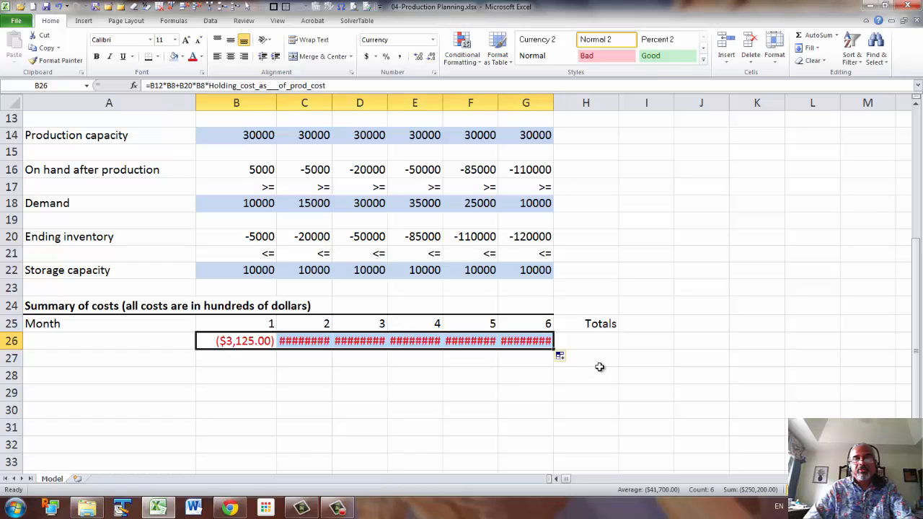
Sum the six monthly costs B26:G26 in H26 under the Totals heading
{"action": "left_click", "coordinate": [588, 343]}
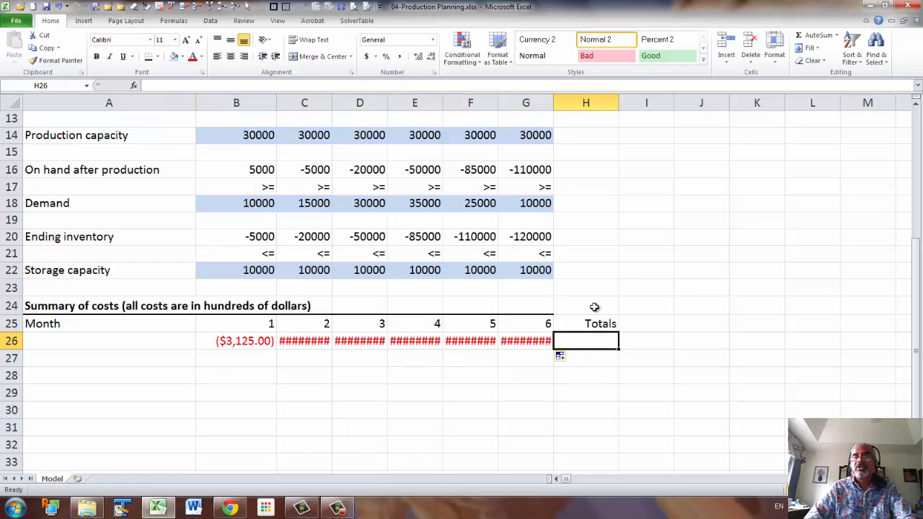
{"action": "left_click", "coordinate": [818, 36]}
{"action": "left_click", "coordinate": [818, 36]}
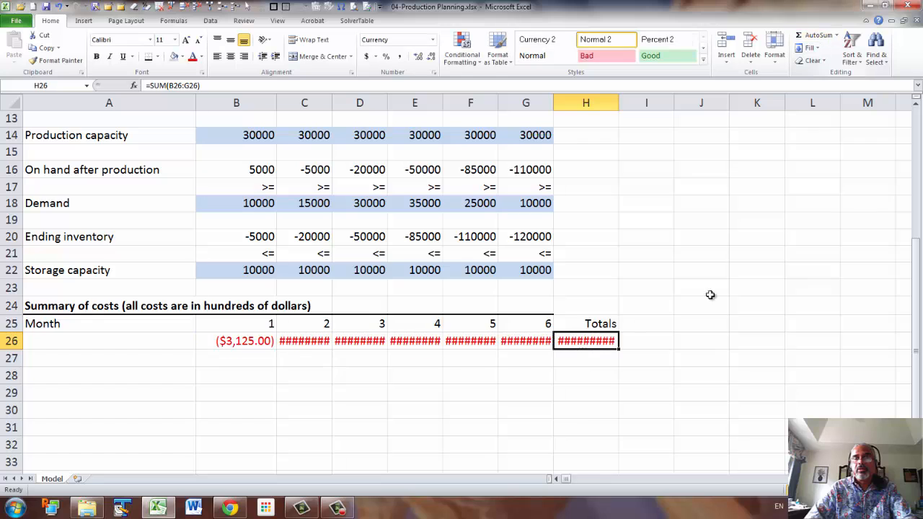
Remove the two decimal places from the monthly costs and their total in B26:H26
{"action": "left_click_drag", "start_coordinate": [243, 342], "coordinate": [591, 342]}
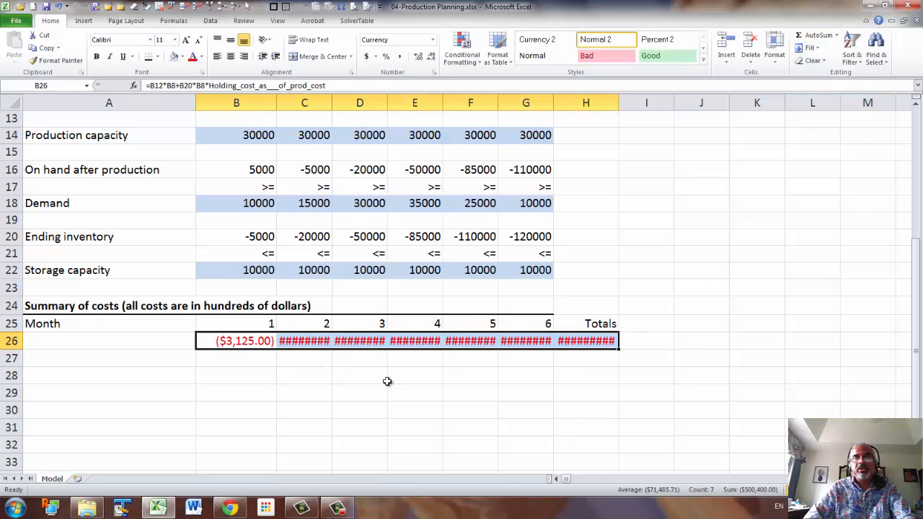
{"action": "left_click", "coordinate": [432, 59]}
{"action": "left_click", "coordinate": [432, 59]}
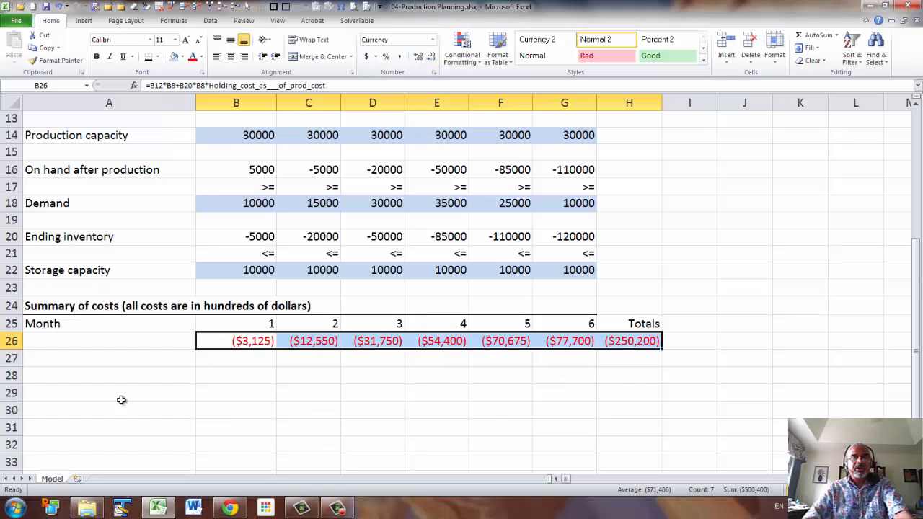
Shade the total cost cell H26 with a darker tan theme fill to mark it as the objective
{"action": "left_click", "coordinate": [637, 343]}
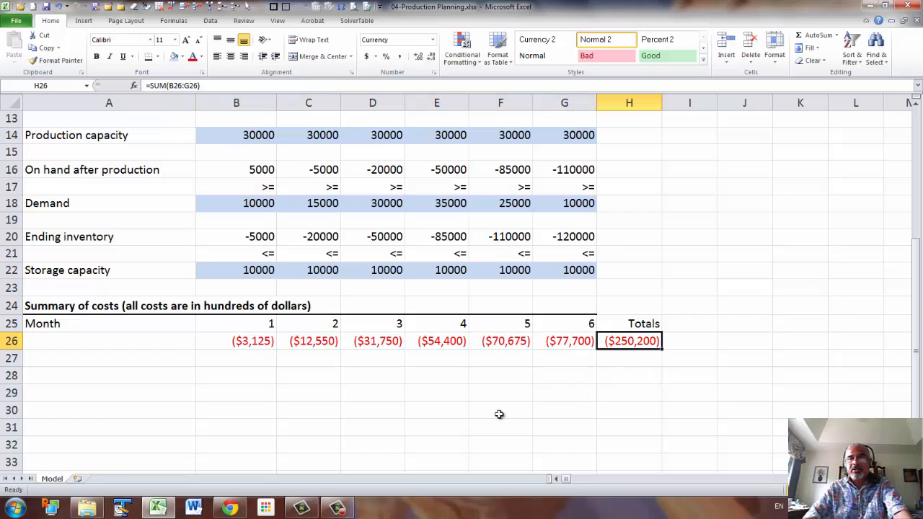
{"action": "left_click", "coordinate": [182, 57]}
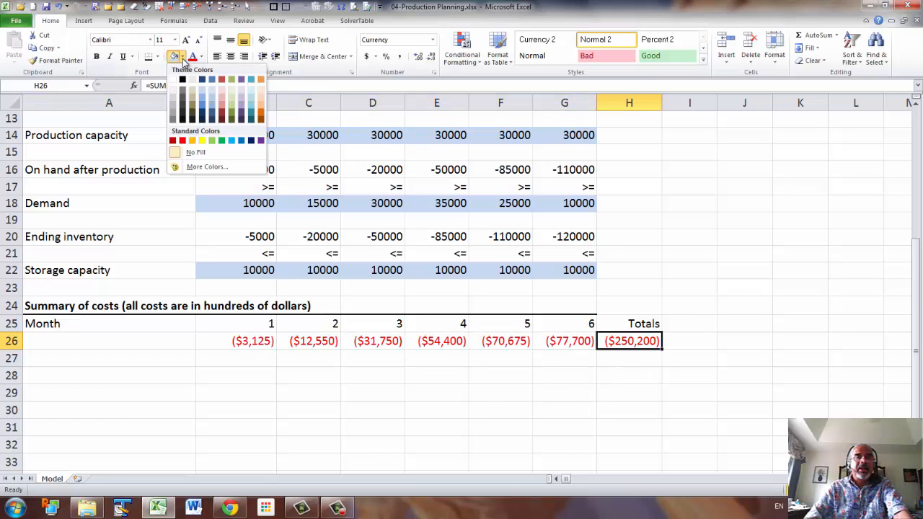
{"action": "left_click", "coordinate": [192, 102]}
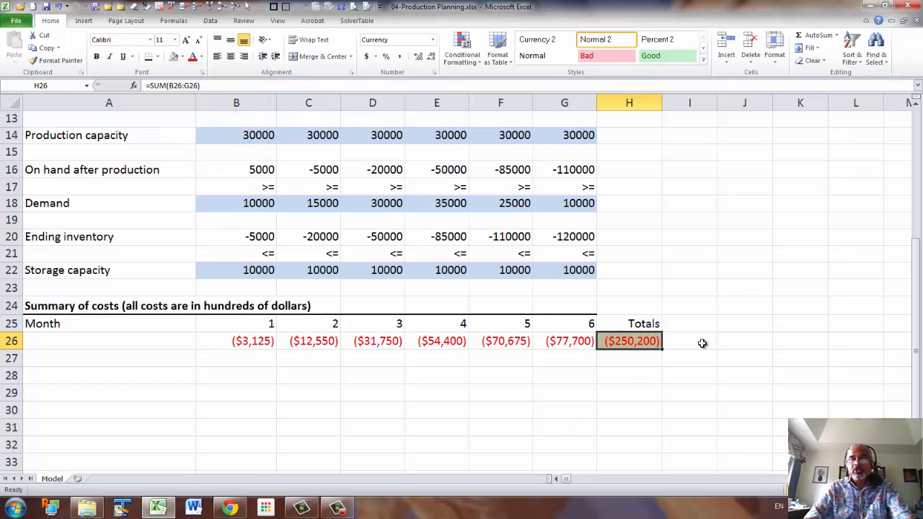
Enter the note "<-- Minimize" in I26 beside the total cost
{"action": "left_click", "coordinate": [702, 343]}
{"action": "type", "text": "<-- Minimiz"}
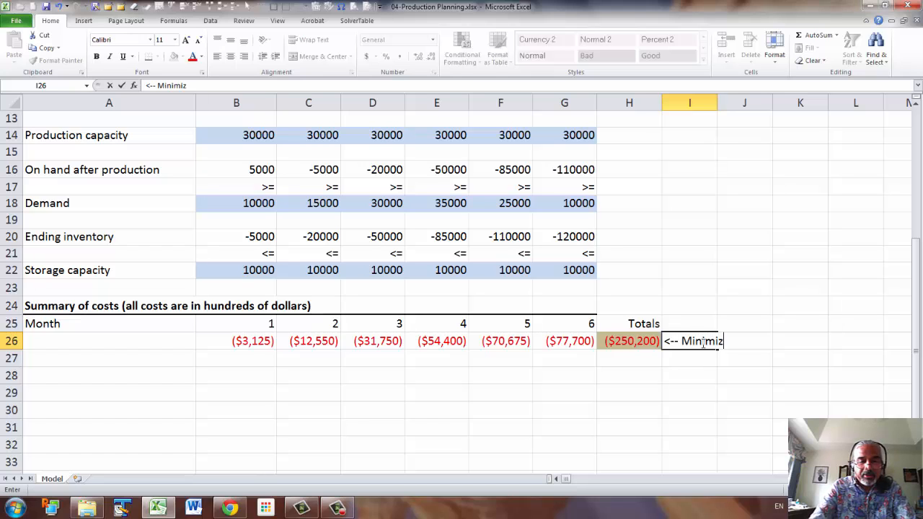
{"action": "type", "text": "e"}
{"action": "key", "text": "Return"}
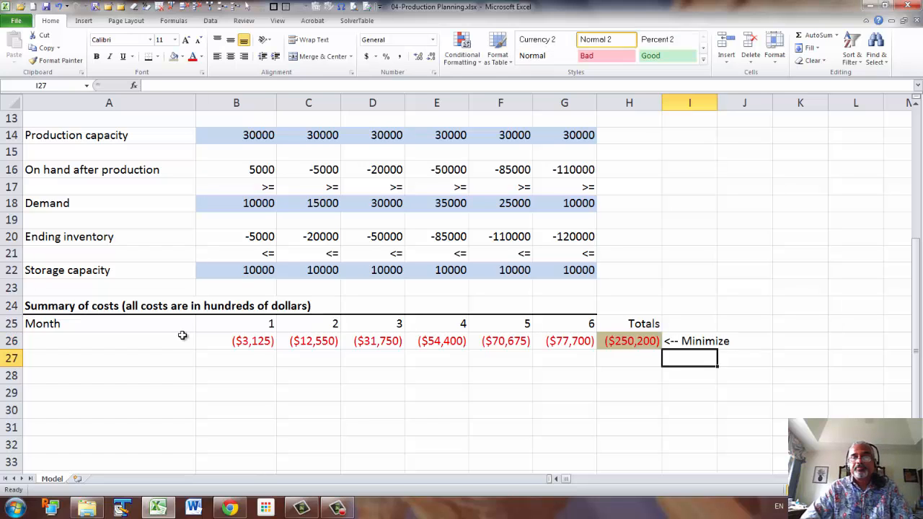
Select the empty label cell A26 of the monthly cost row
{"action": "left_click", "coordinate": [54, 340]}
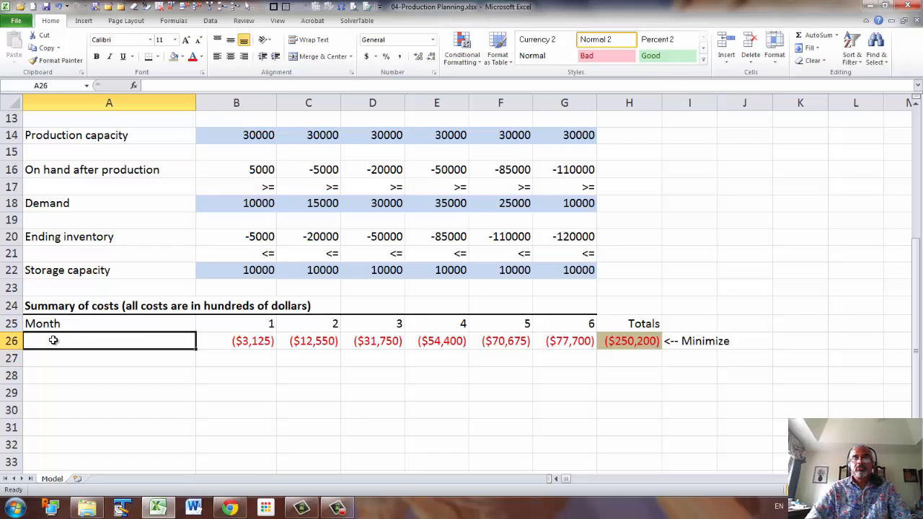